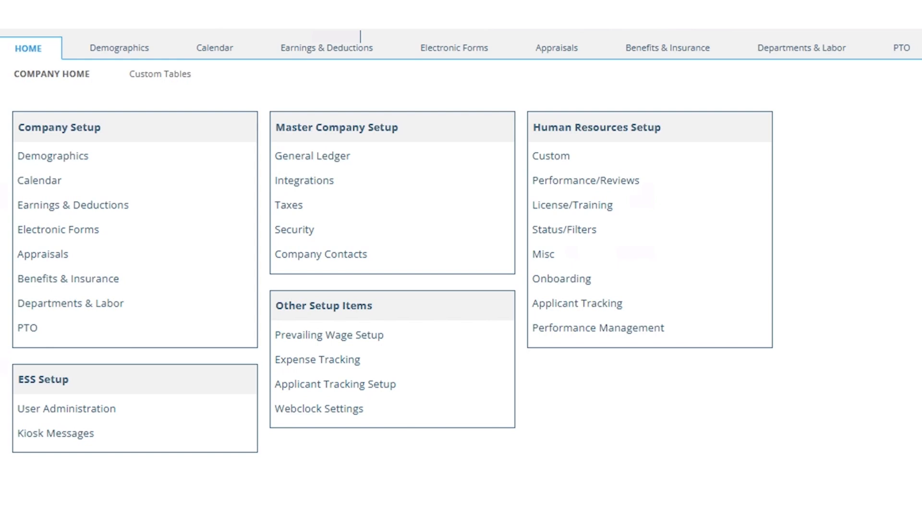
Step: Open Auto Clock Out, check its filter choices, and compare its 2012 W2 and DEFAULT entries
click(349, 408)
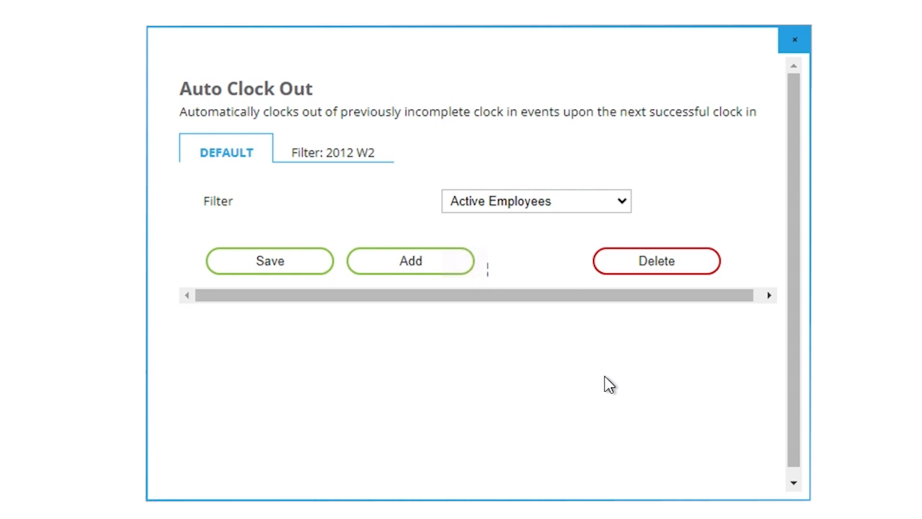
click(533, 201)
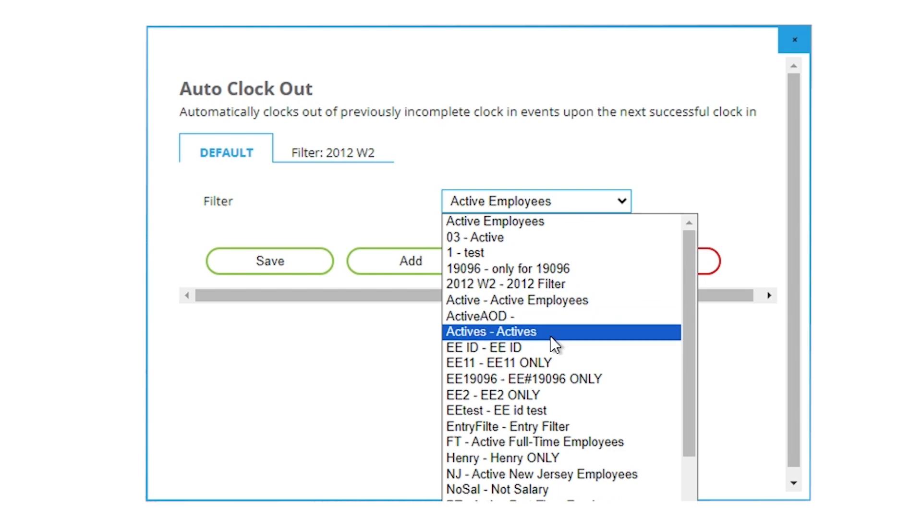
click(740, 417)
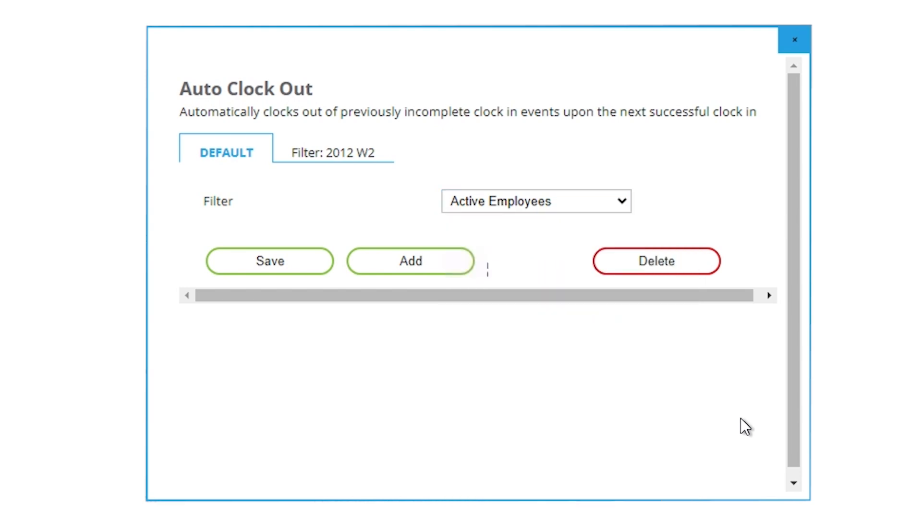
click(351, 156)
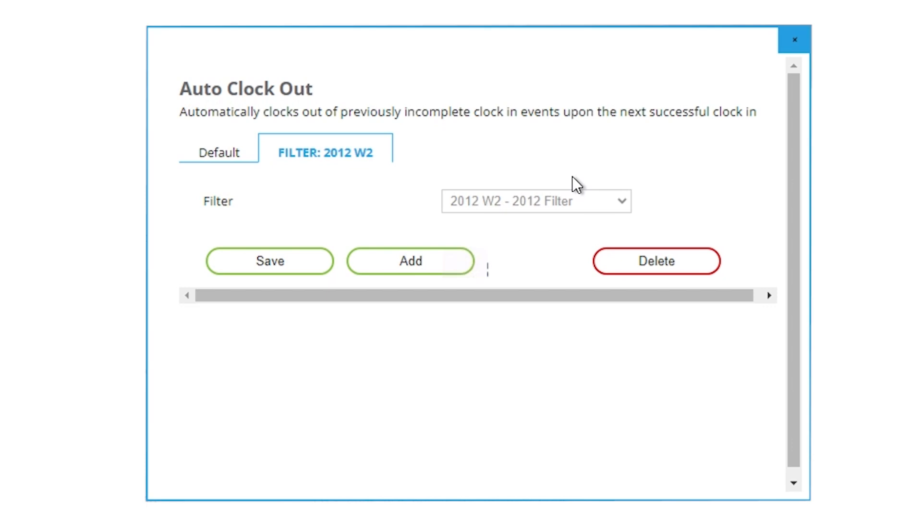
click(221, 156)
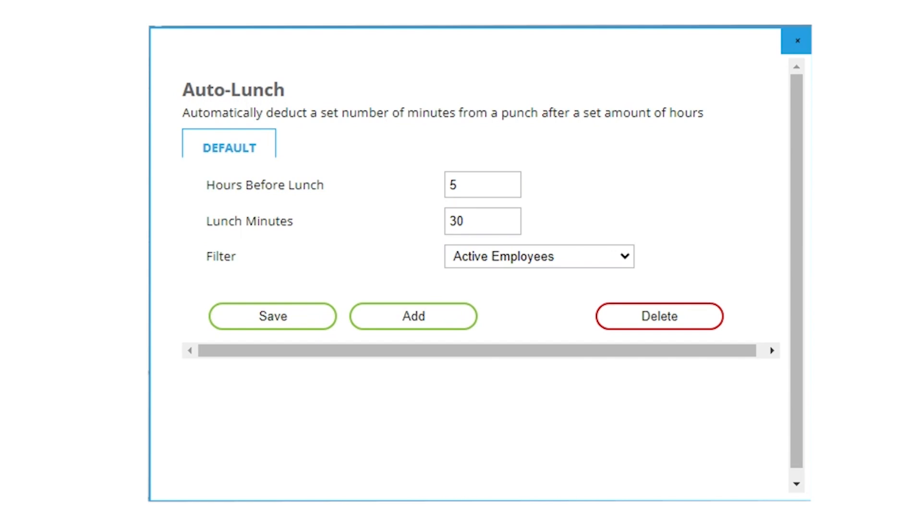
Step: Save a new Auto-Lunch entry: 10 hours before lunch, 30 lunch minutes, Active Employees filter
click(377, 323)
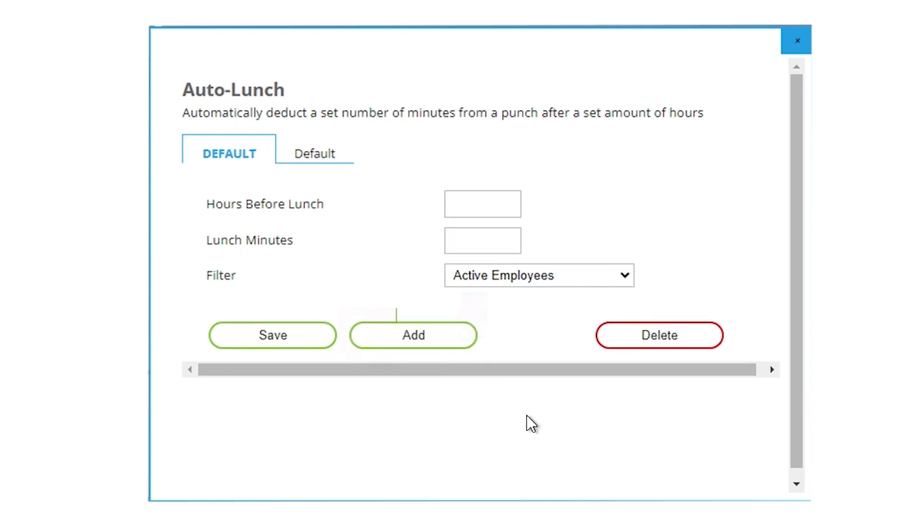
click(461, 199)
text(10)
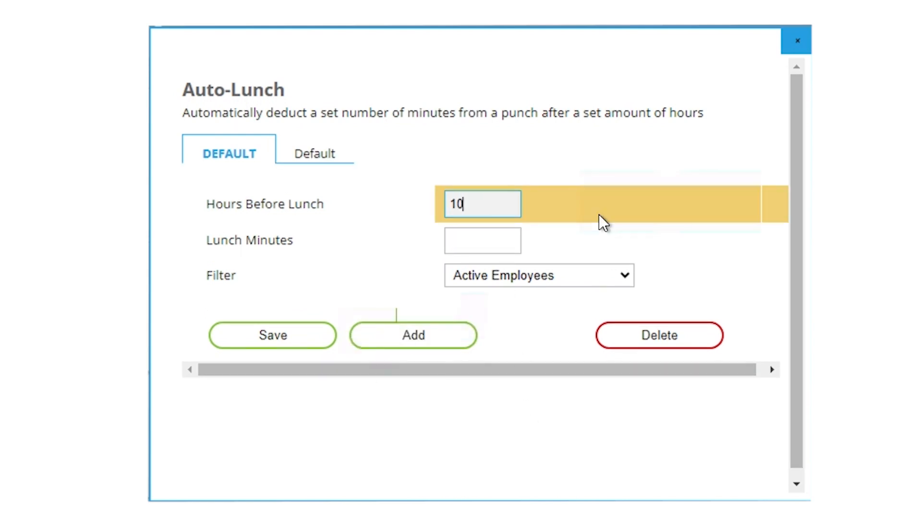
click(498, 240)
text(30)
click(555, 278)
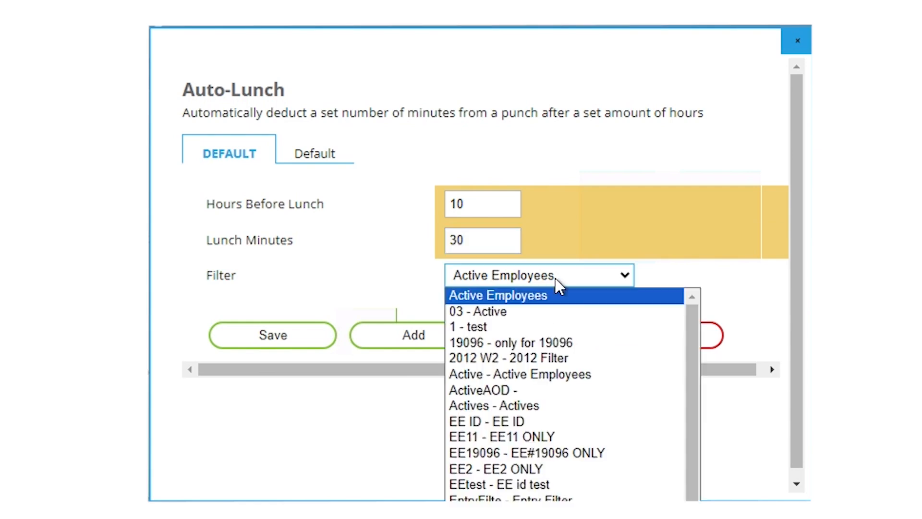
click(649, 294)
click(265, 335)
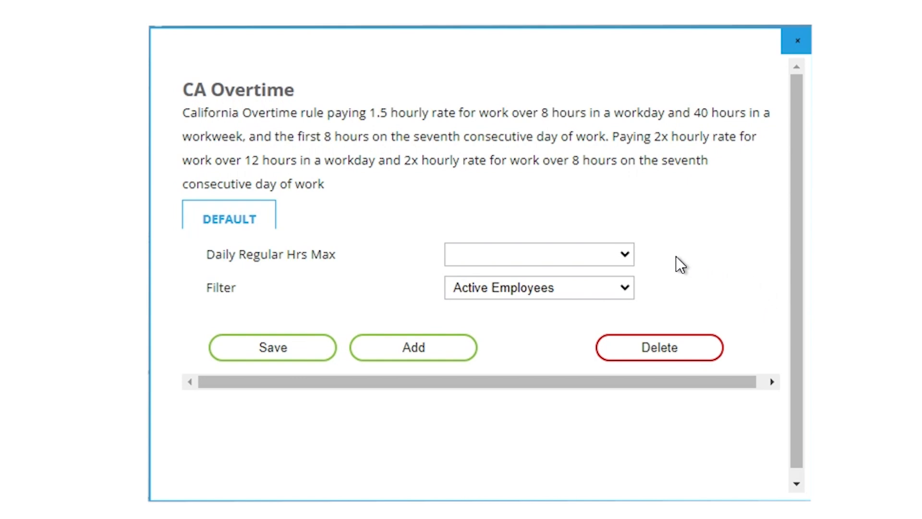
Step: Choose 8 - 8 Hours as CA Overtime's Daily Regular Hrs Max, then move to Clock Prompts
click(624, 254)
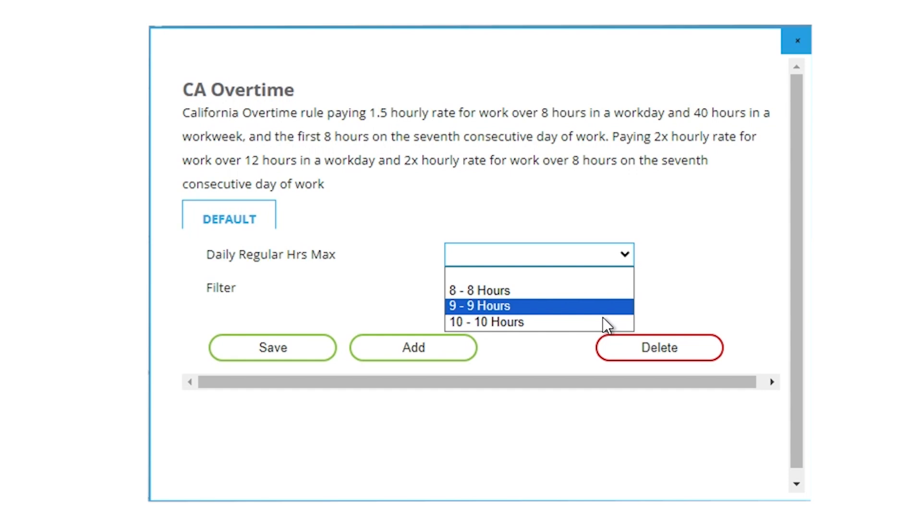
click(609, 290)
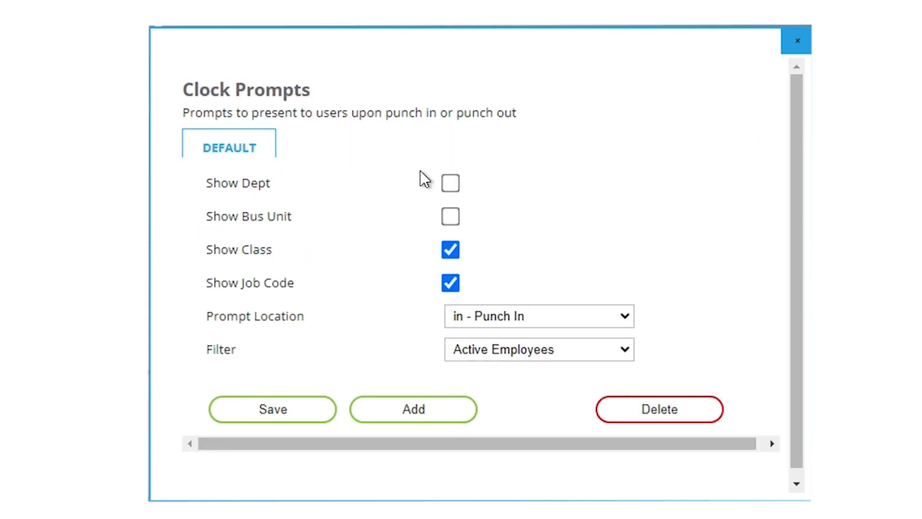
click(451, 183)
click(451, 216)
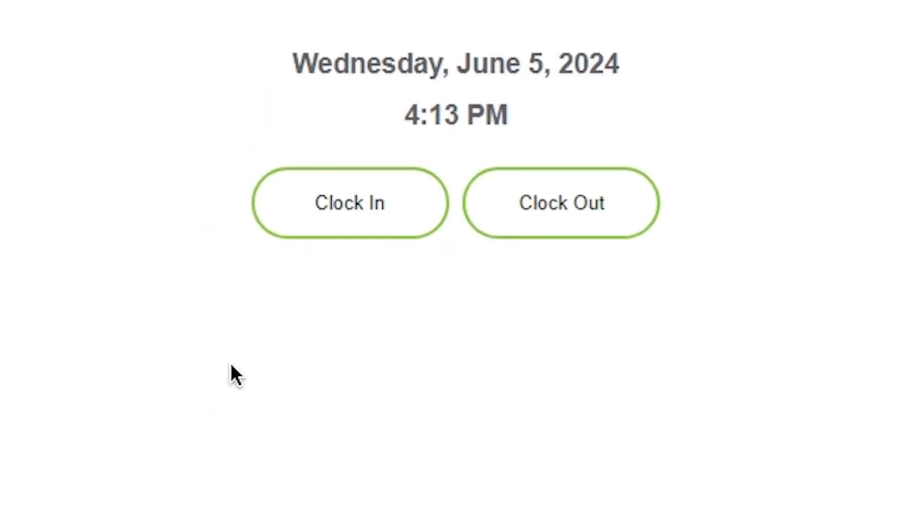
Step: Begin a clock-in punch and view the Department prompt's choices
click(324, 228)
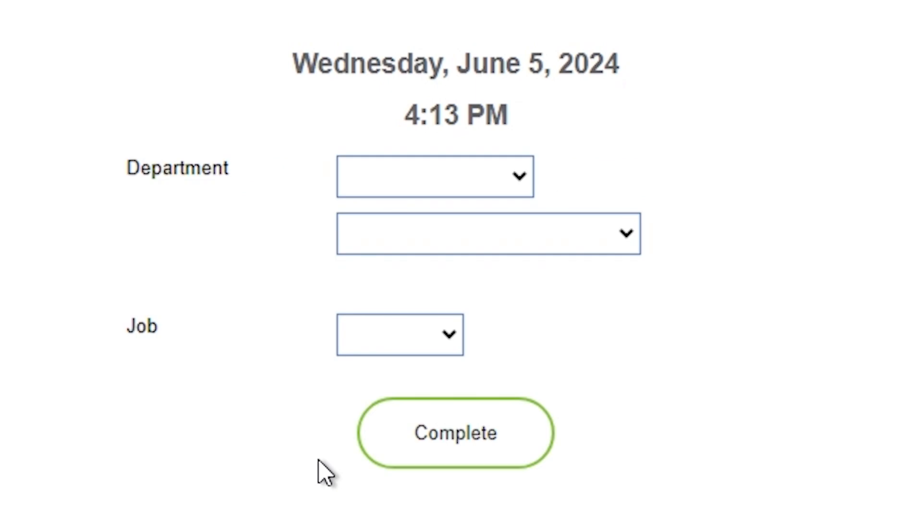
click(409, 177)
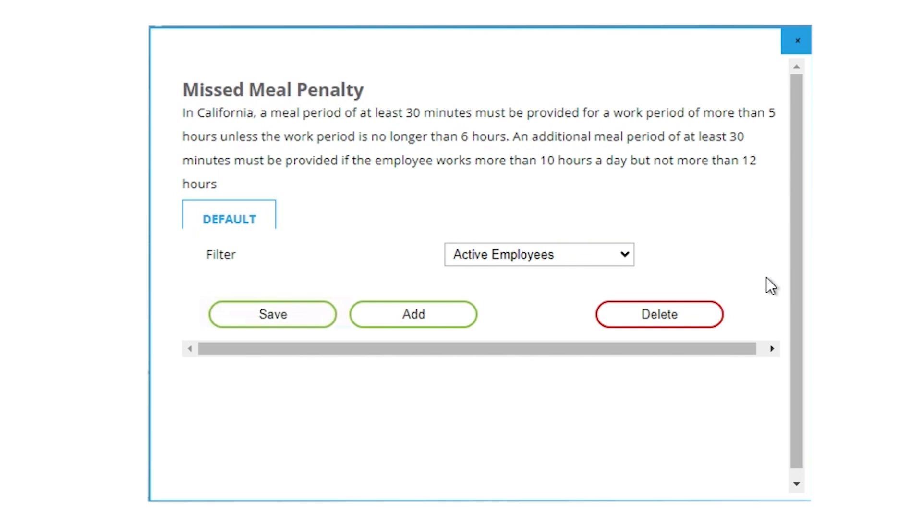
Step: Keep the Active Employees filter, add 03 - Doubletime and 04 - Salary, and save
click(581, 252)
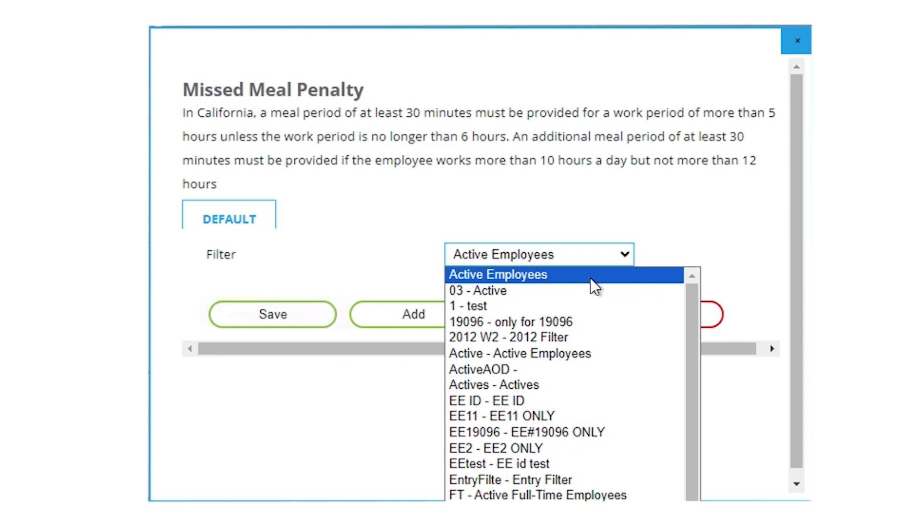
click(590, 278)
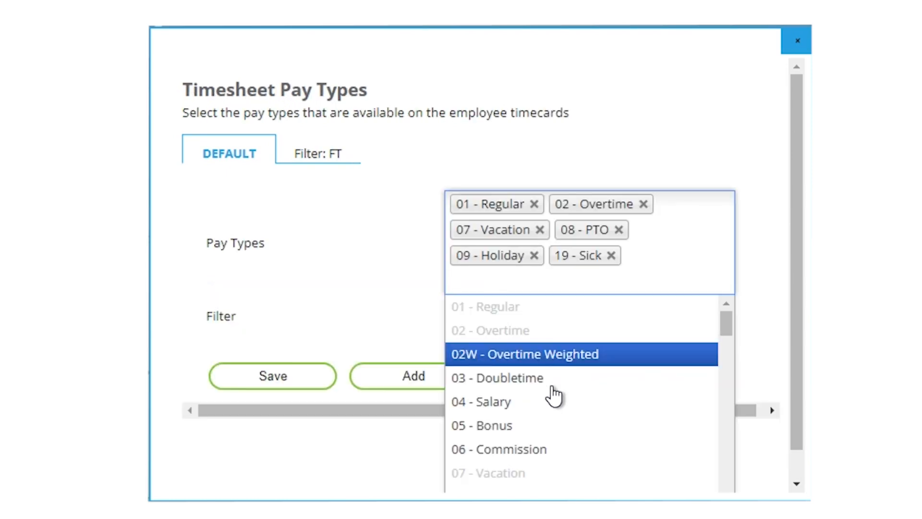
click(552, 392)
click(555, 309)
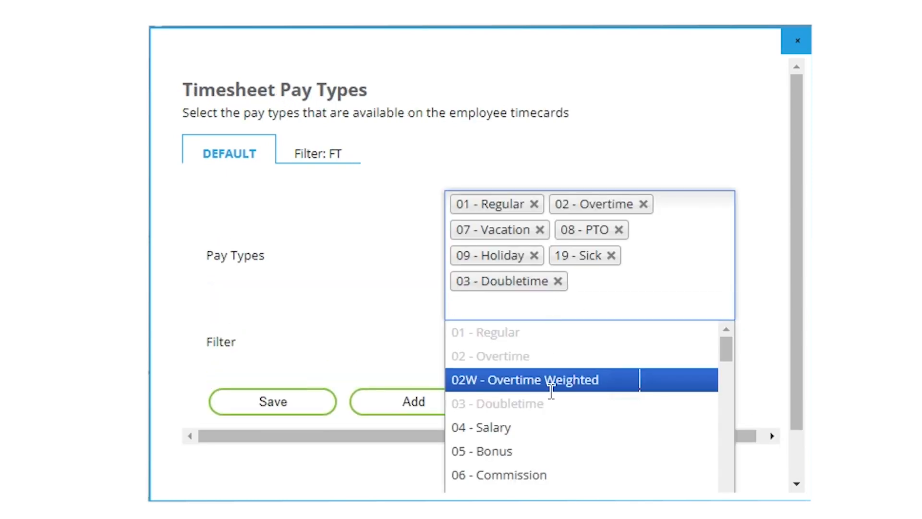
click(544, 427)
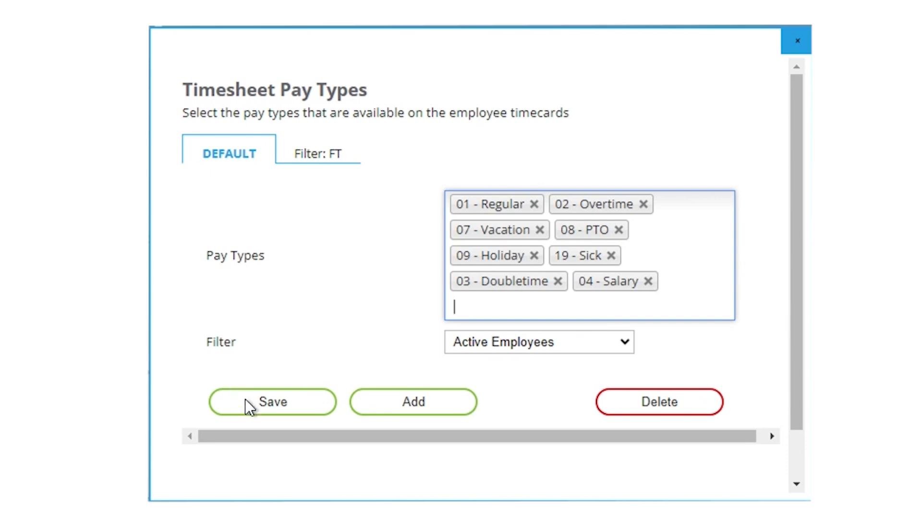
click(240, 399)
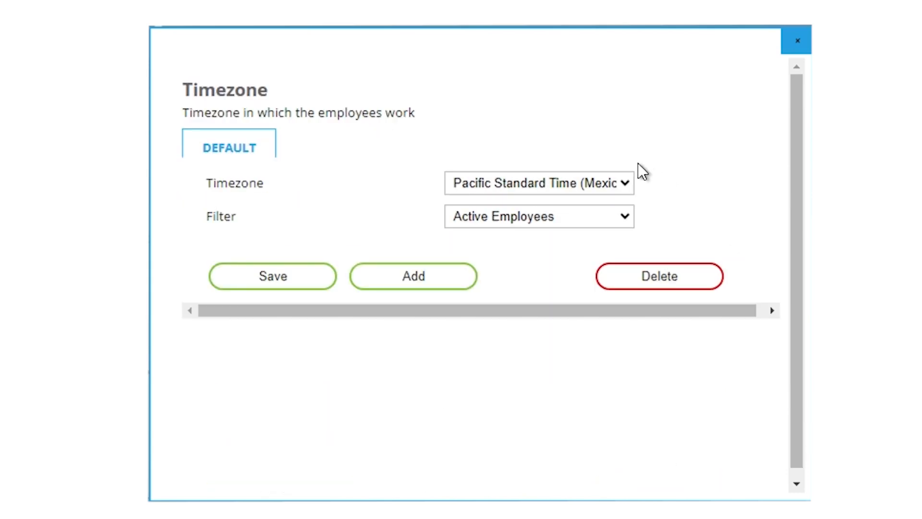
Step: Leave the timezone unchanged and save Workweek Start Day as 0 - Sunday for Active Employees
click(606, 182)
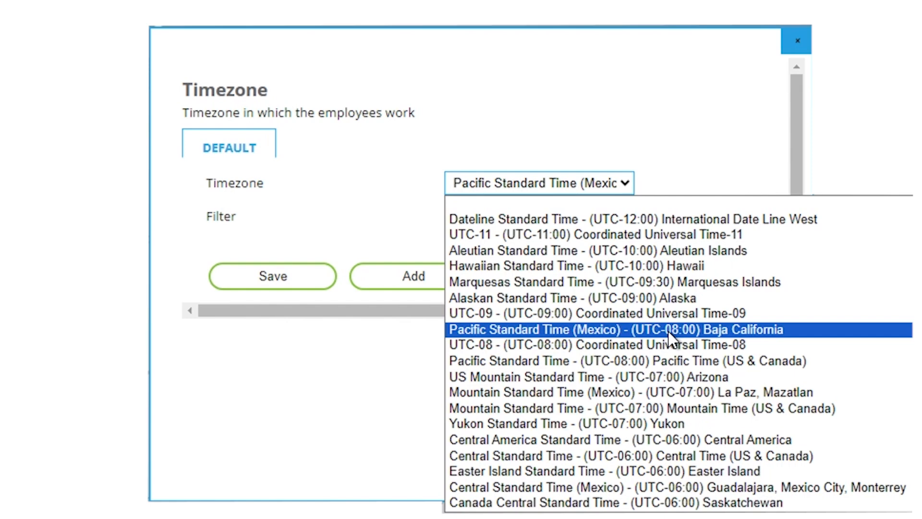
click(716, 99)
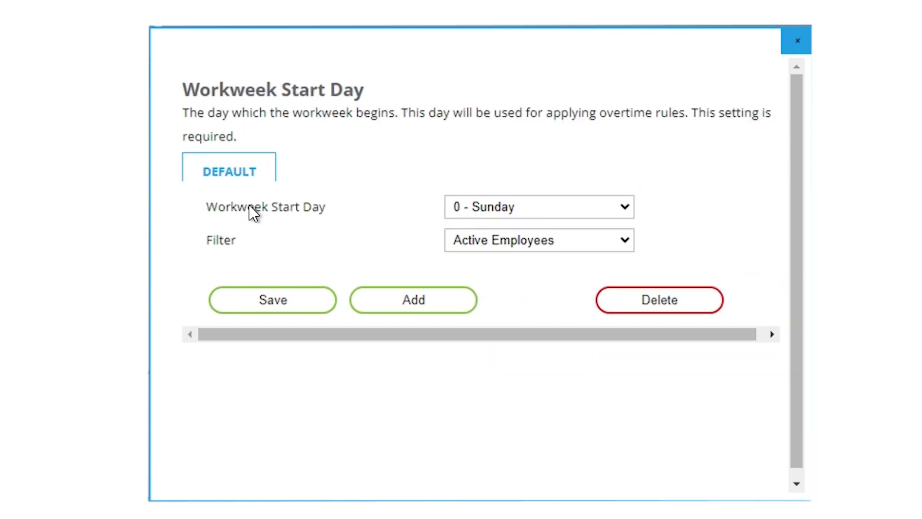
click(531, 210)
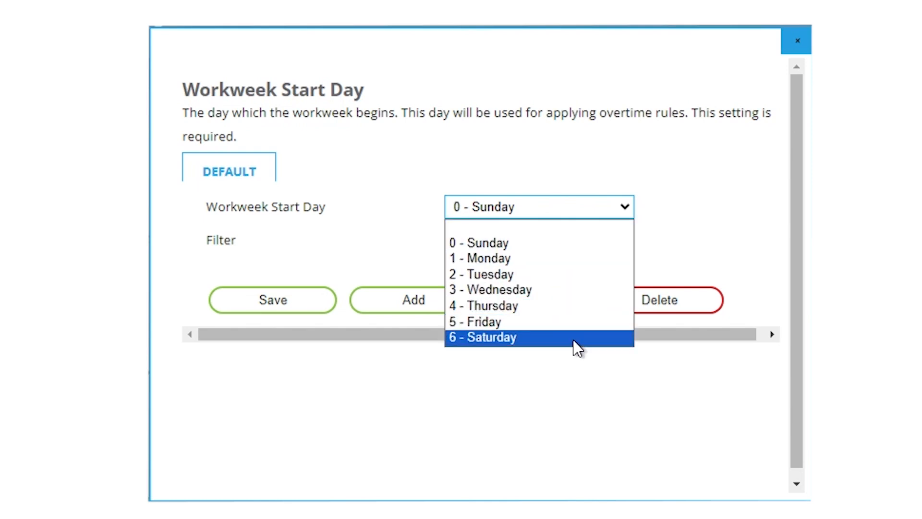
click(611, 244)
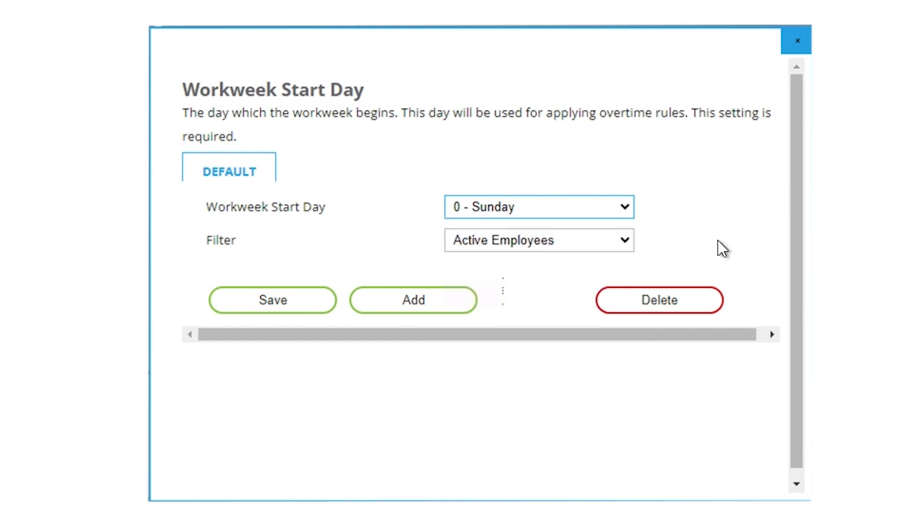
click(555, 235)
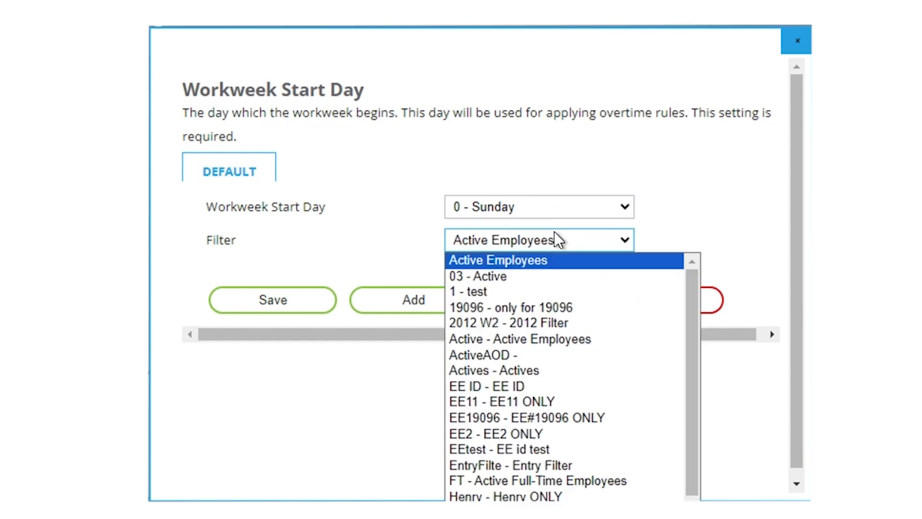
click(564, 264)
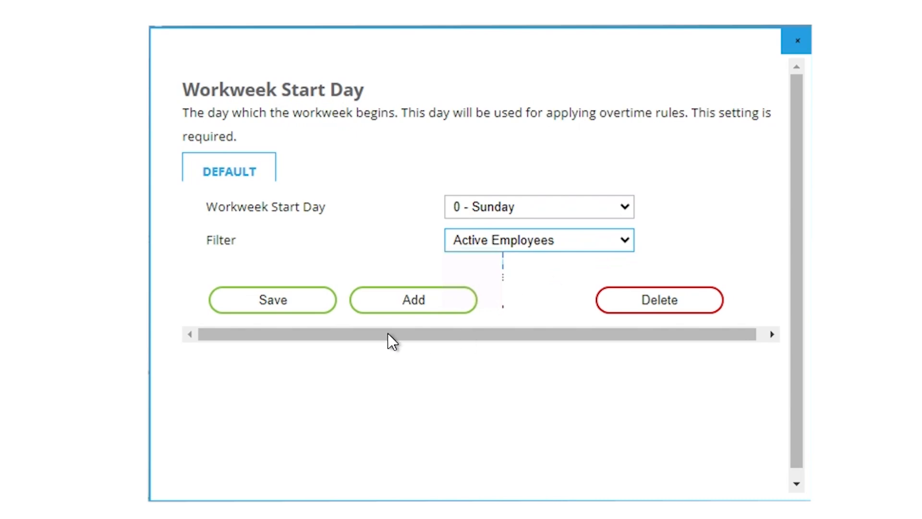
click(283, 317)
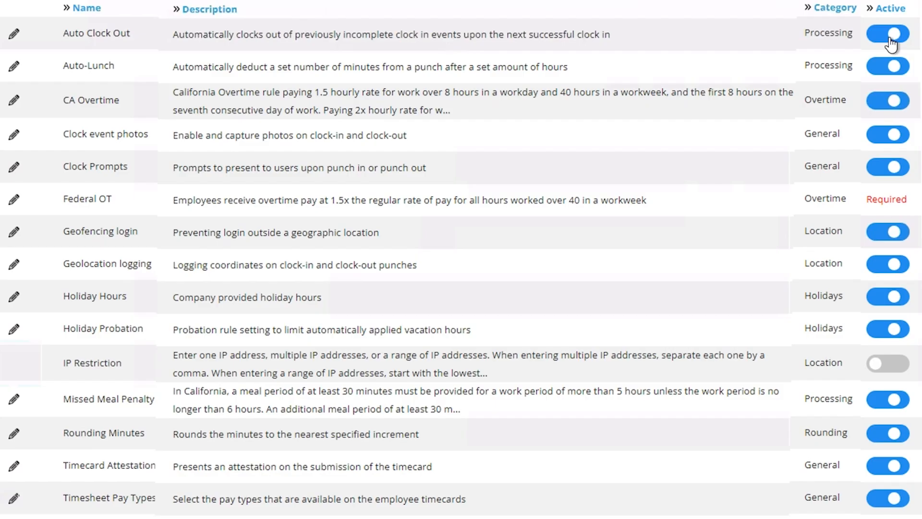
Step: Switch a rule off, then start an Auto-Lunch entry with 10 hours and 30 minutes
click(888, 39)
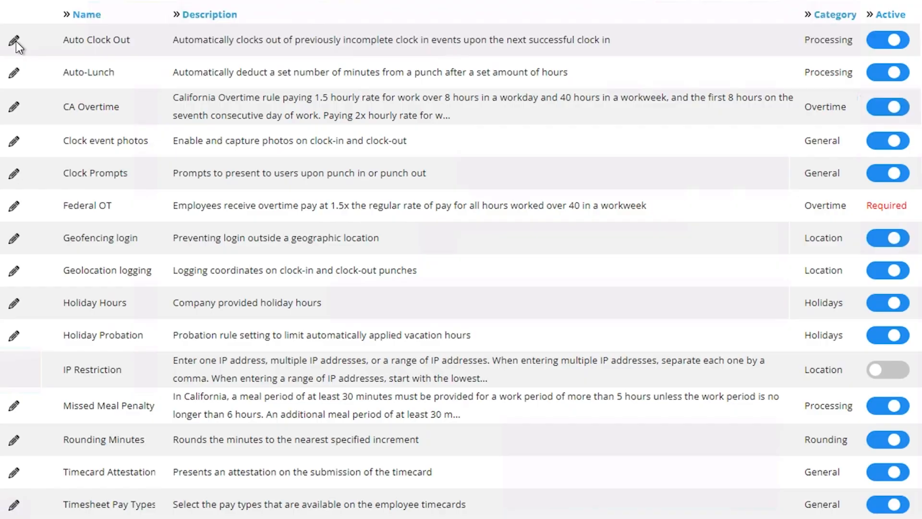
click(14, 72)
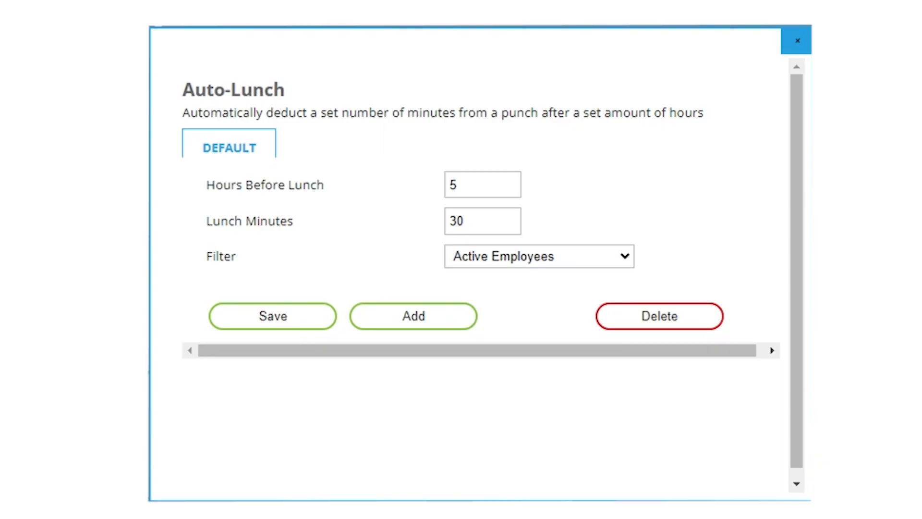
click(375, 317)
click(482, 204)
text(10)
click(498, 241)
text(30)
Step: Save the extra Auto-Lunch entry, then delete it again
click(539, 275)
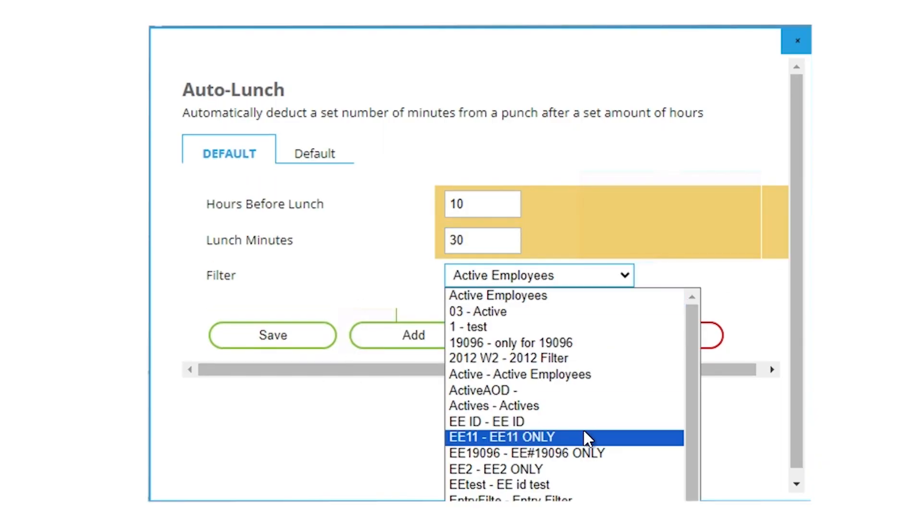
click(526, 295)
click(272, 335)
click(688, 340)
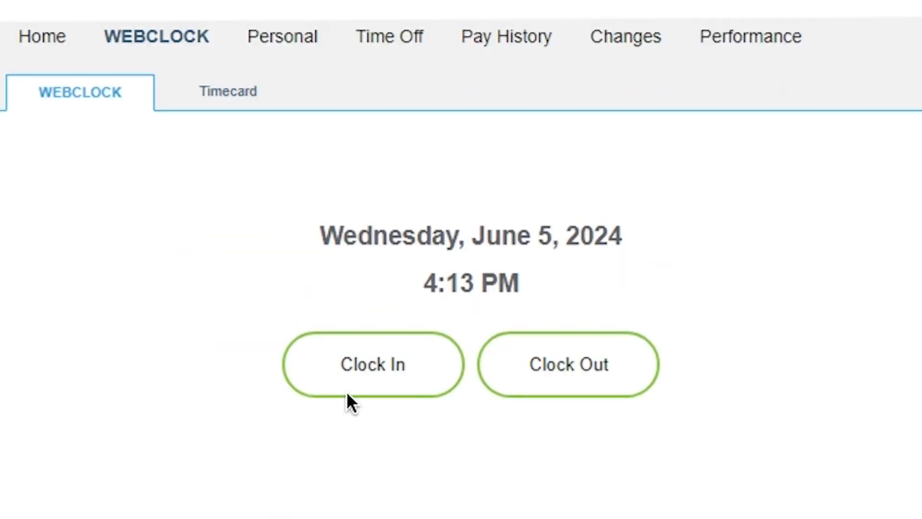
Step: Punch in and out, then enter 9:00 Am to 5:00 PM for Fri 5/3
click(350, 381)
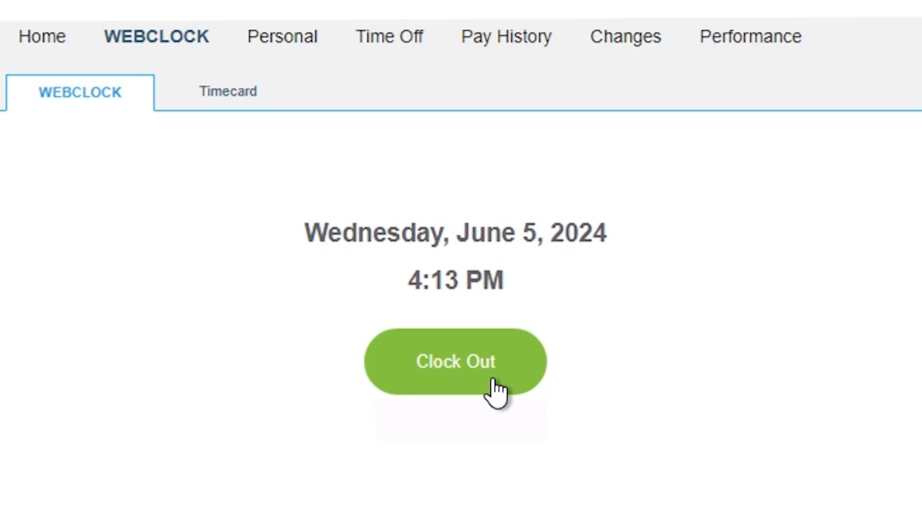
click(494, 389)
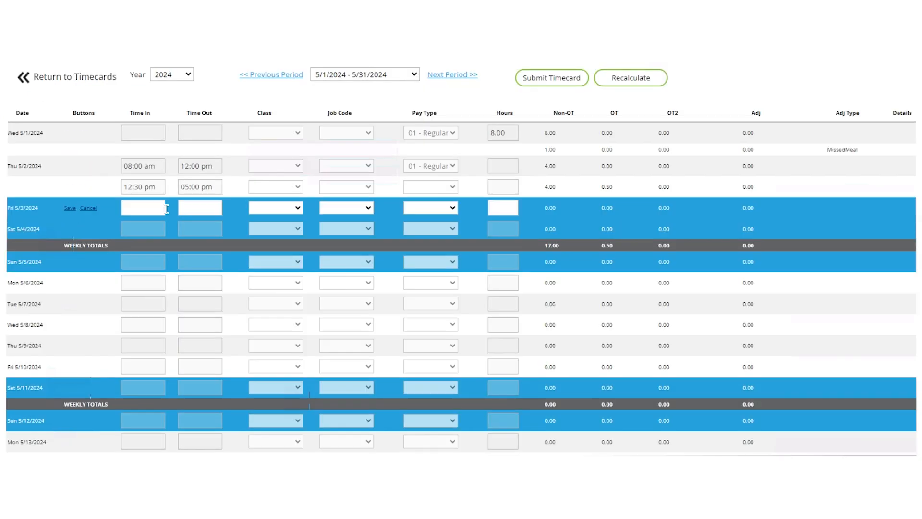
click(156, 209)
text(9:00 Am)
key(Tab)
text(5:00 PM)
Step: Pick a class and the 01 - Regular pay type for the Fri 5/3 entry, and save it
click(289, 209)
click(284, 260)
click(361, 209)
click(433, 210)
click(433, 210)
click(433, 211)
click(431, 218)
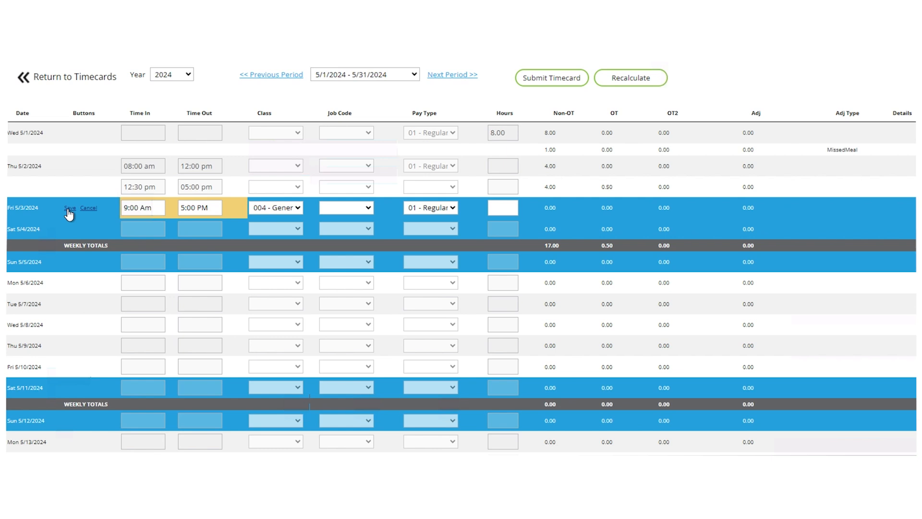
click(69, 209)
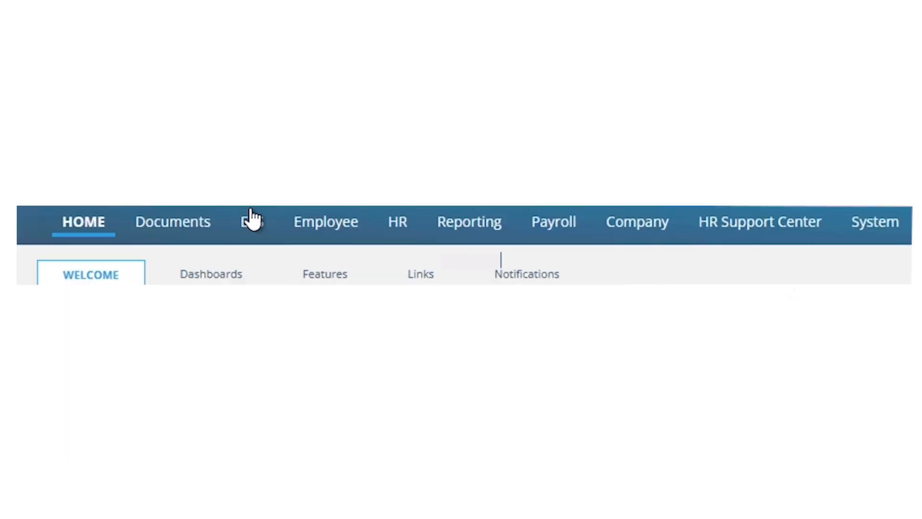
Step: Open ESS approval configuration and select Webclock Timecards
click(253, 220)
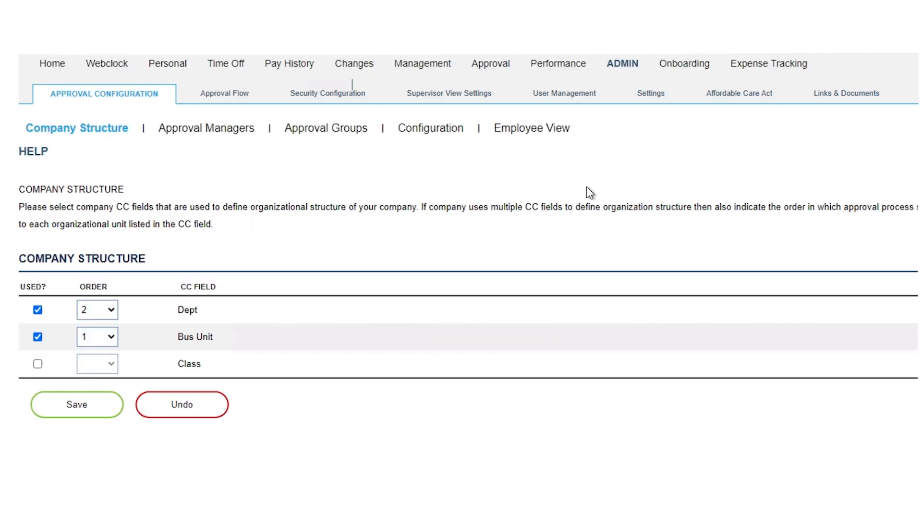
click(417, 135)
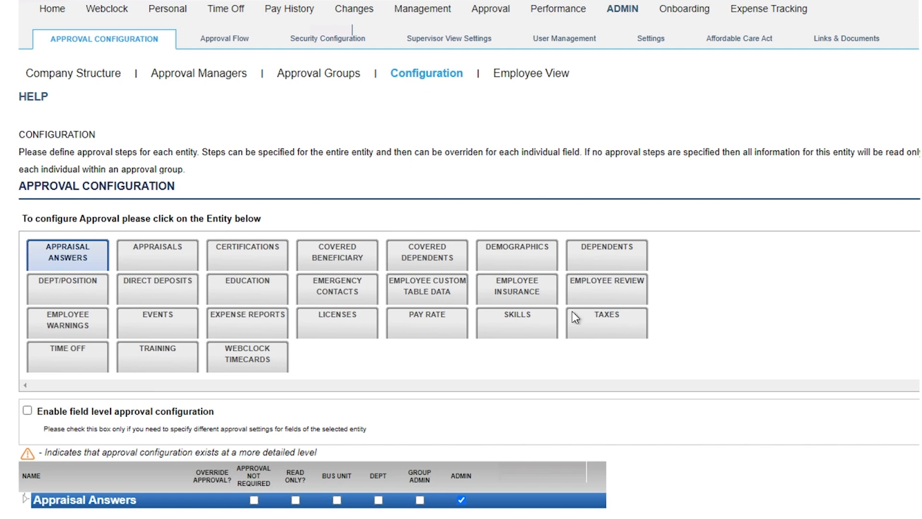
click(254, 357)
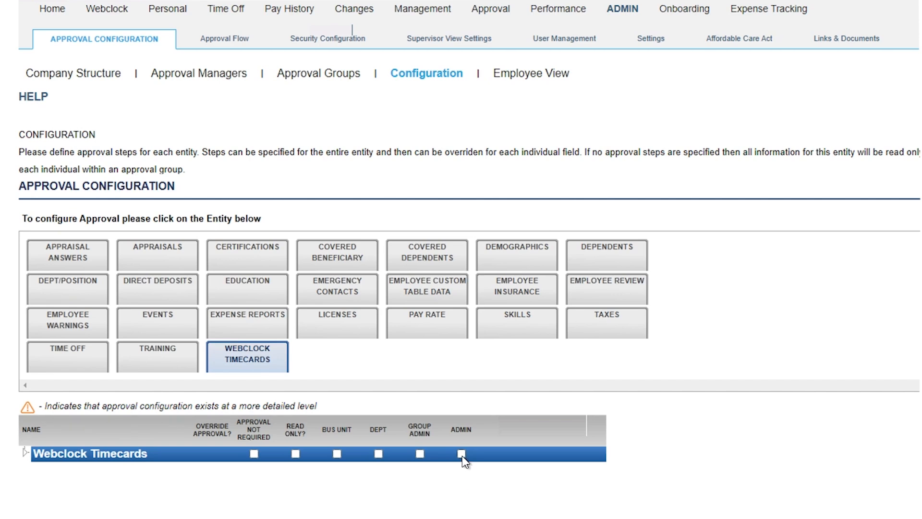
Step: Set Webclock Timecards to require Admin approval only, with Dept approval left off
click(462, 454)
click(379, 454)
click(378, 453)
click(462, 454)
click(462, 454)
scroll(469, 485, down, 3)
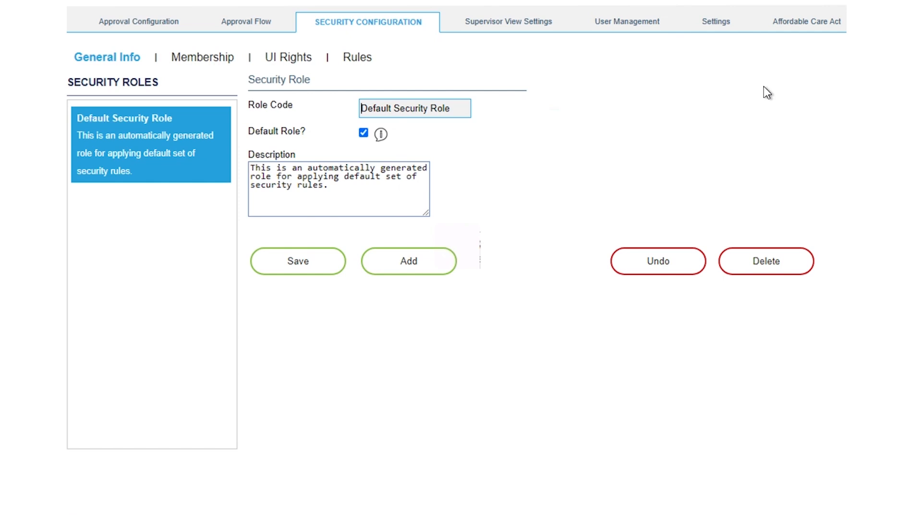
Step: Add a new Default Security Role rule that secures Webclock Timecards
click(286, 57)
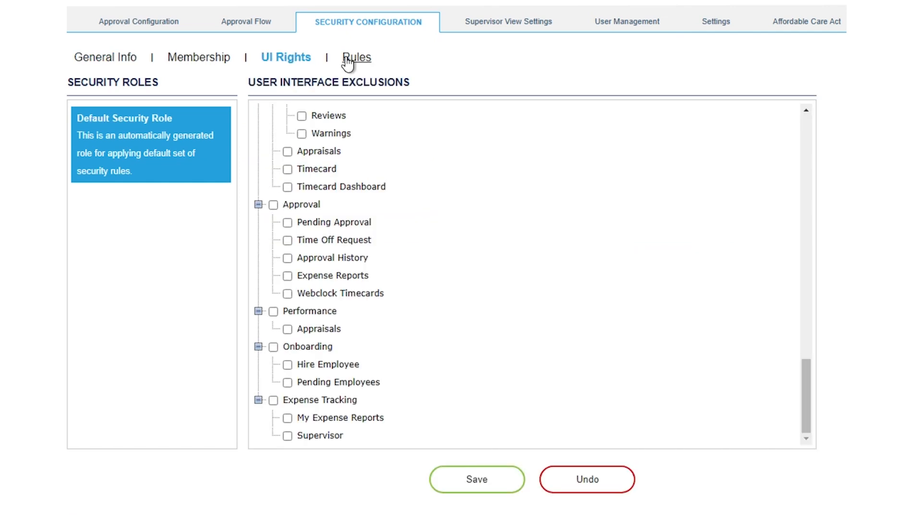
click(348, 62)
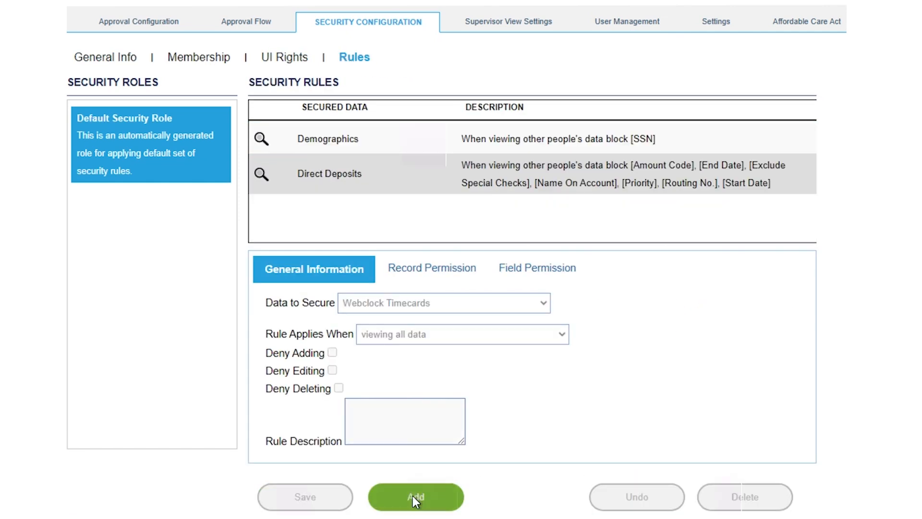
click(416, 497)
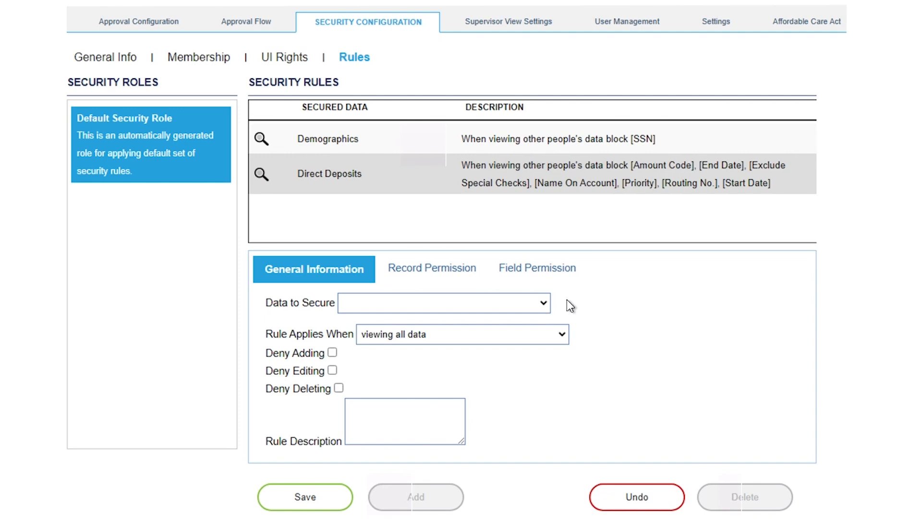
click(533, 302)
scroll(549, 449, down, 1)
scroll(551, 461, down, 5)
click(356, 496)
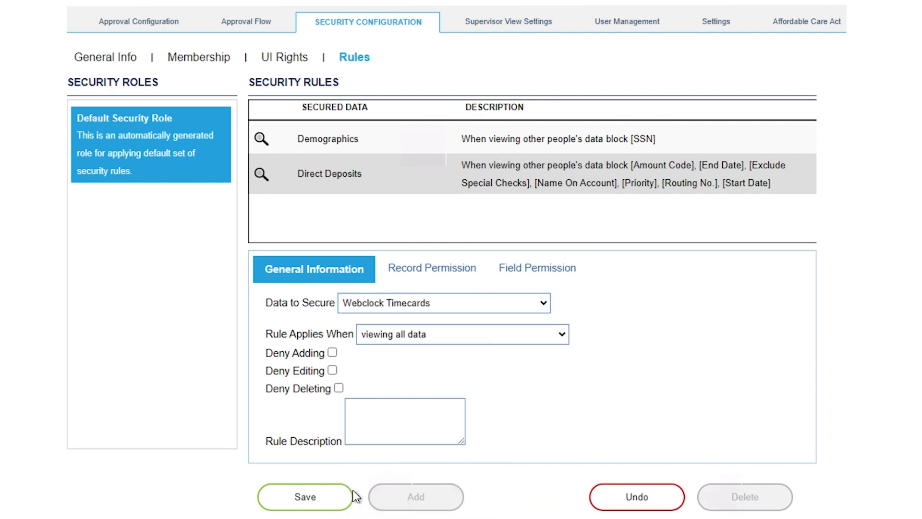
Step: Try the Deny add, edit and delete options and keep the rule on 'viewing all data'
click(332, 355)
click(331, 354)
click(332, 371)
click(339, 387)
click(560, 335)
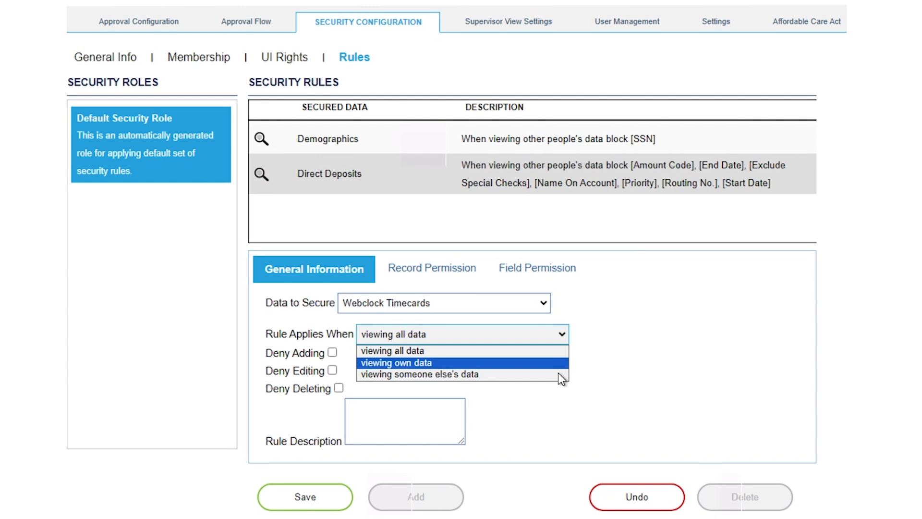
click(722, 373)
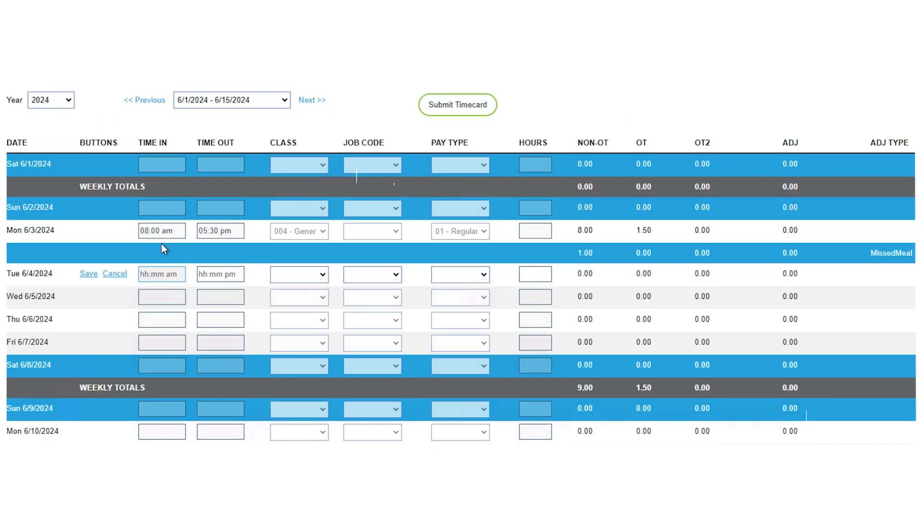
Step: Save an 8:00 AM–5:30 PM punch for Tue 6/4/2024, then go to ESS > Management > Timecard Dashboard
text(8:00 AM)
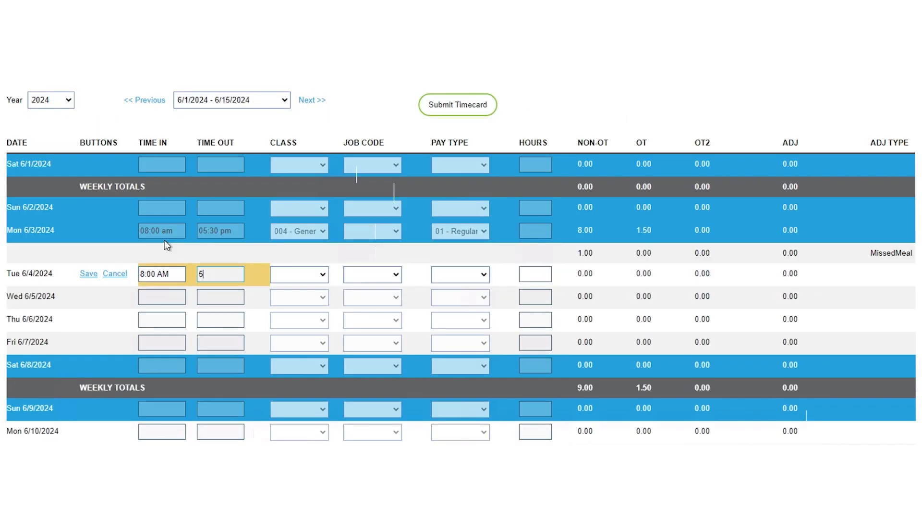
text(5:30 PM)
click(299, 274)
click(106, 273)
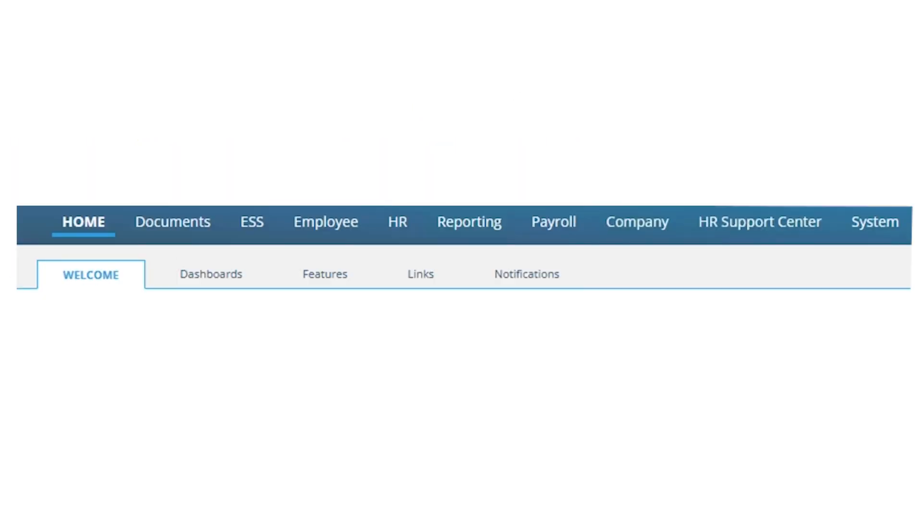
click(250, 223)
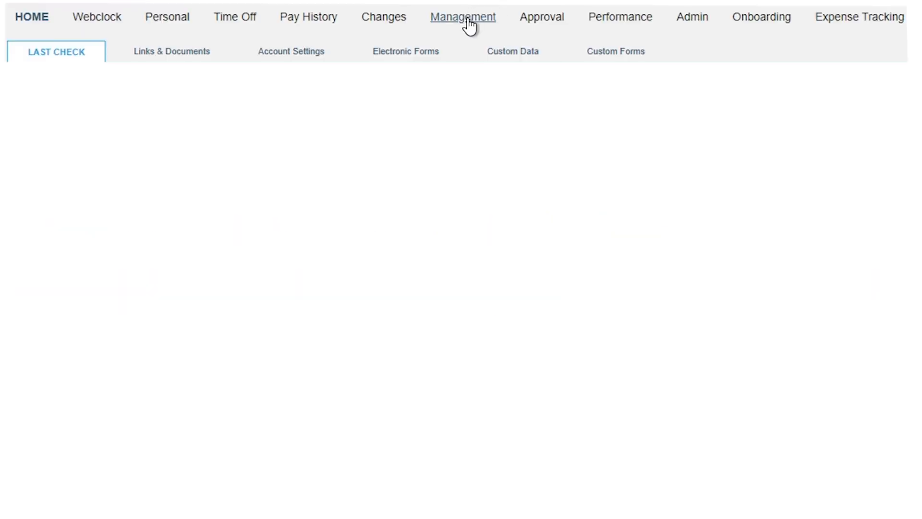
click(468, 20)
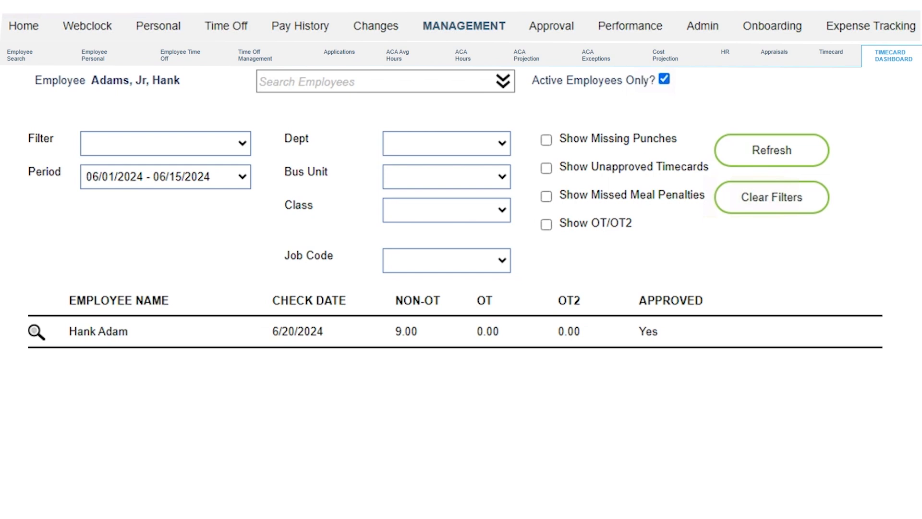
Step: Filter the dashboard to Active employees and browse the Dept, Bus Unit, Class and Job Code lists
click(213, 144)
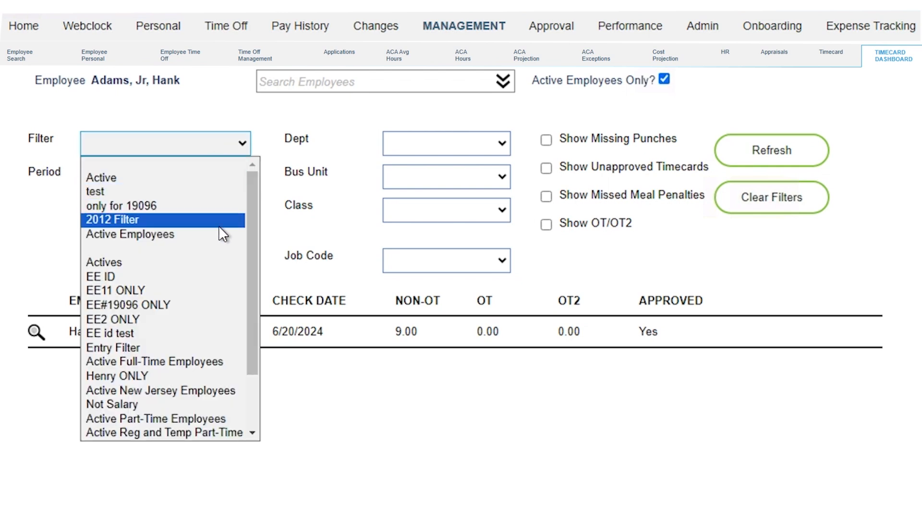
click(225, 178)
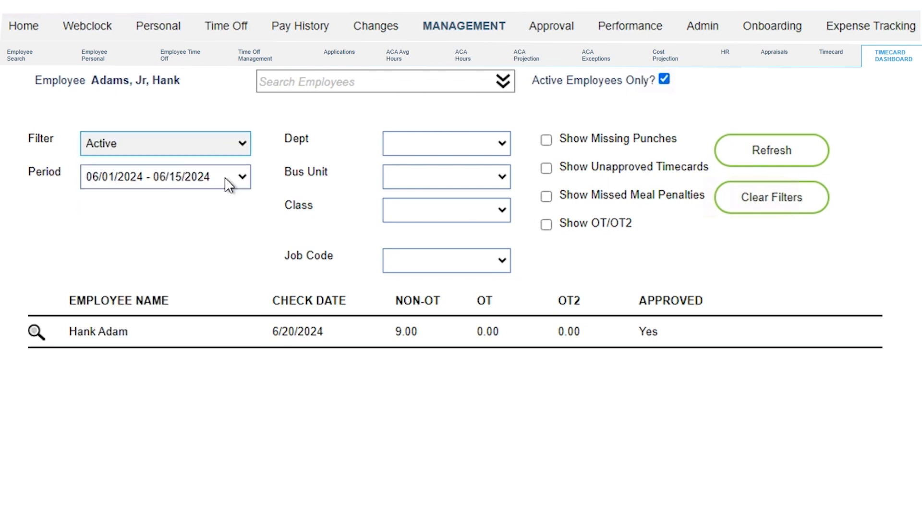
click(434, 143)
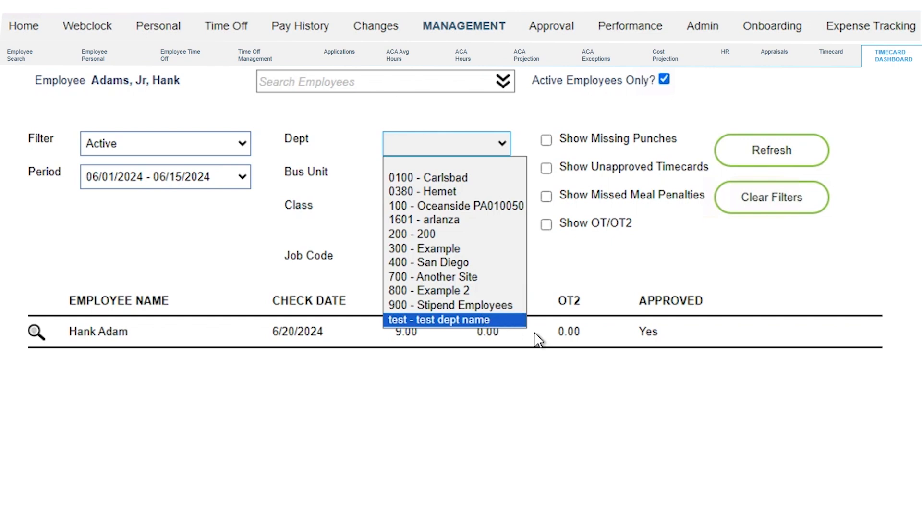
click(436, 185)
click(436, 185)
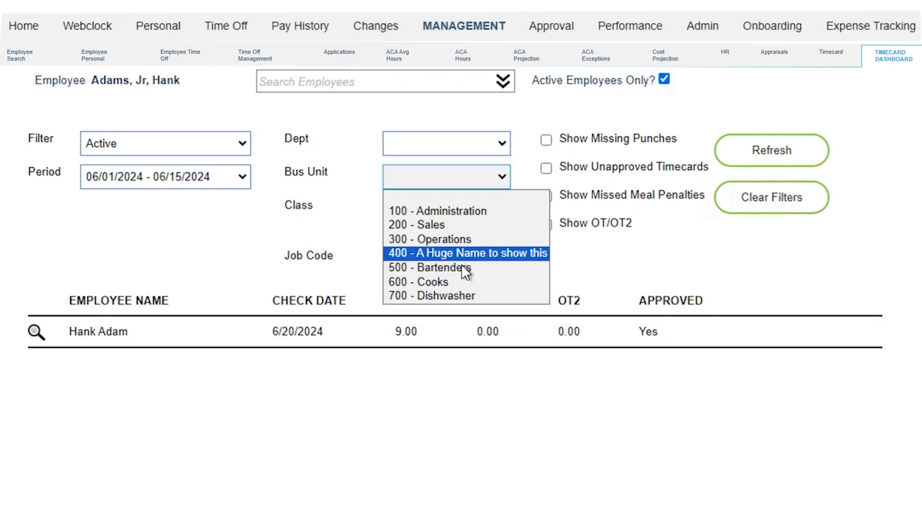
click(501, 216)
click(502, 216)
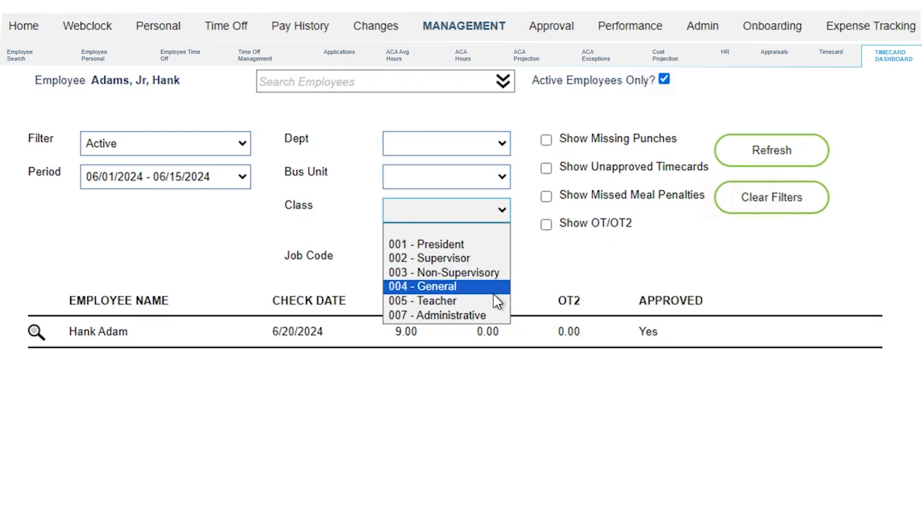
click(501, 254)
click(500, 253)
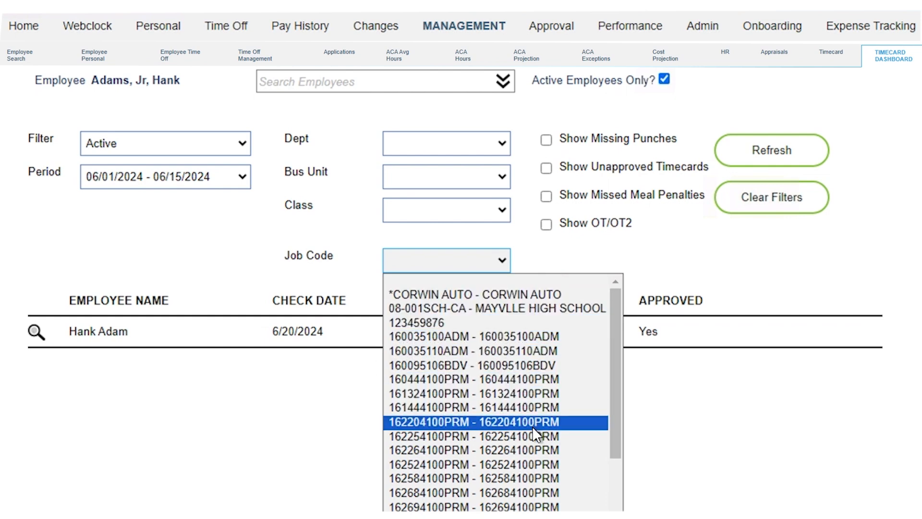
click(733, 476)
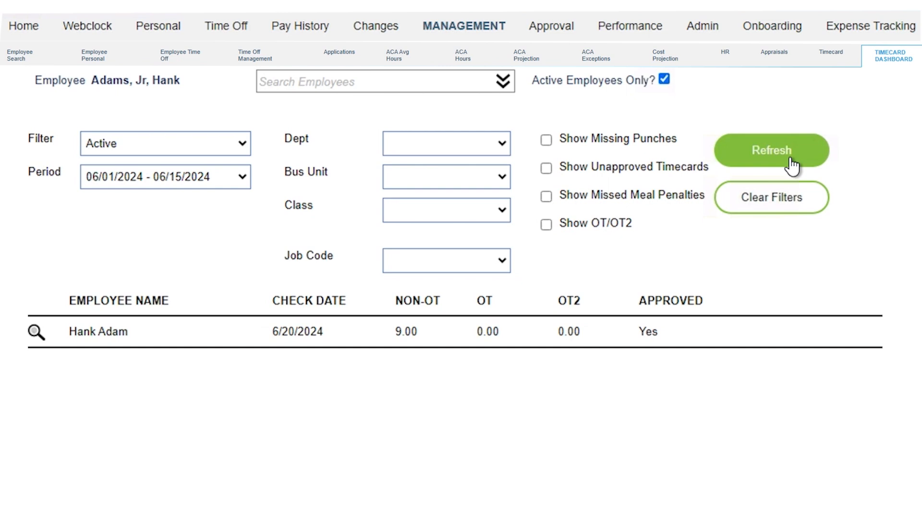
Step: Toggle the missing punches, unapproved, missed meal and overtime Show filters off again
click(546, 139)
click(547, 140)
click(546, 168)
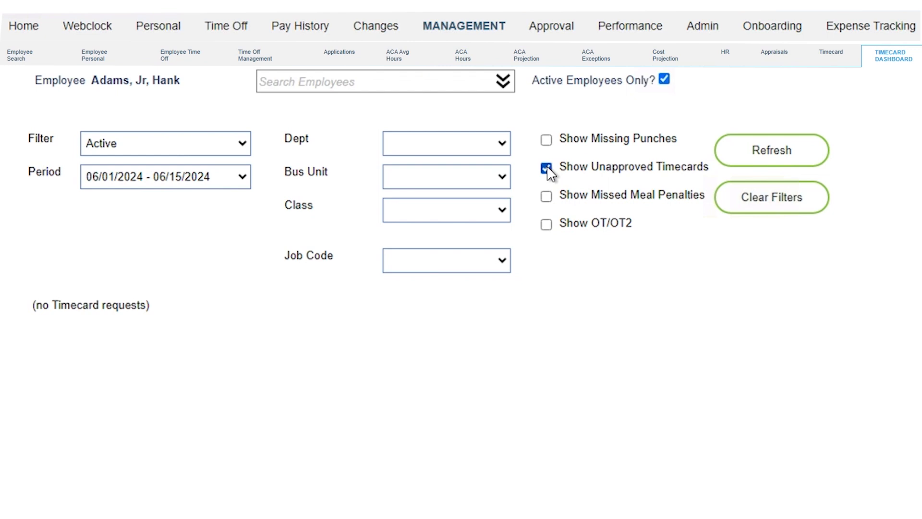
click(547, 169)
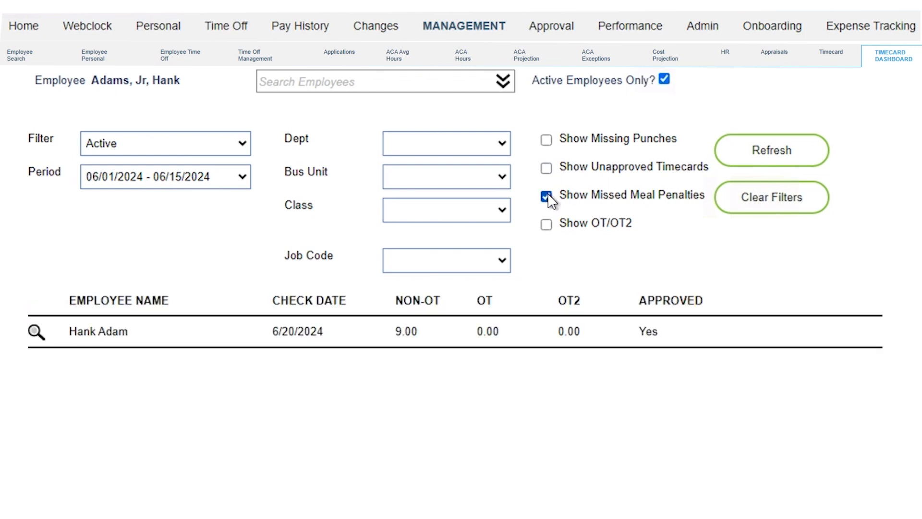
click(546, 196)
click(546, 224)
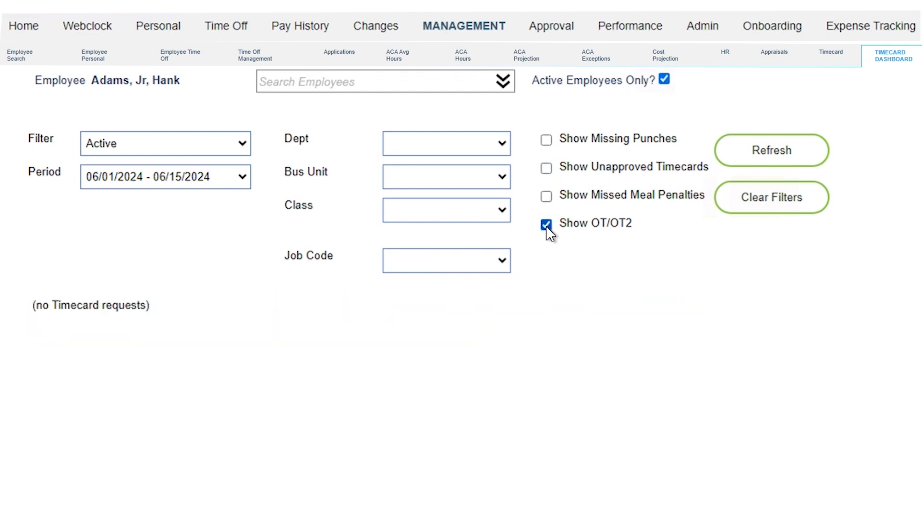
click(547, 224)
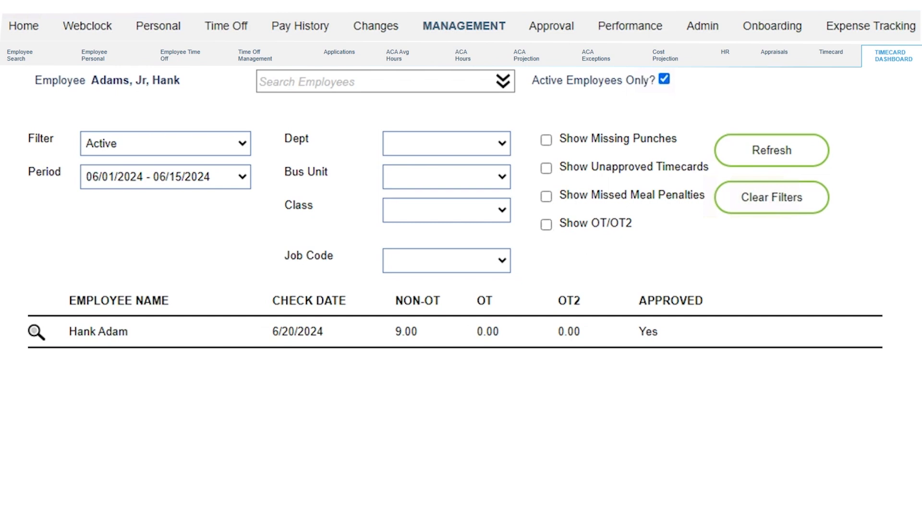
click(546, 224)
click(547, 224)
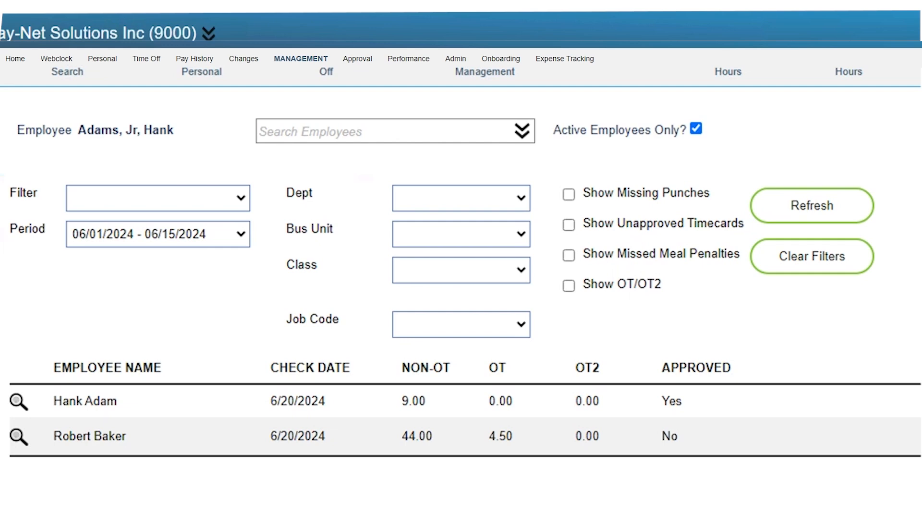
Step: Open a dashboard timecard and switch to another employee via Search Employees
click(19, 401)
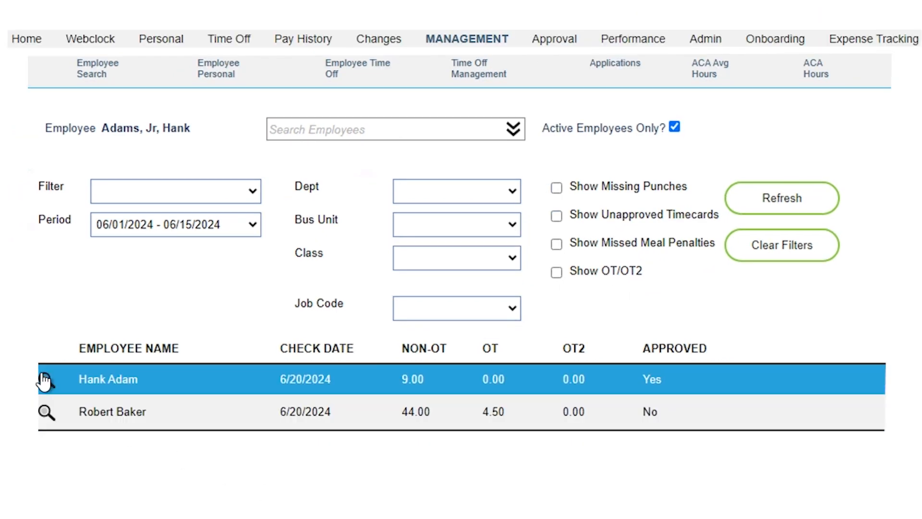
click(45, 381)
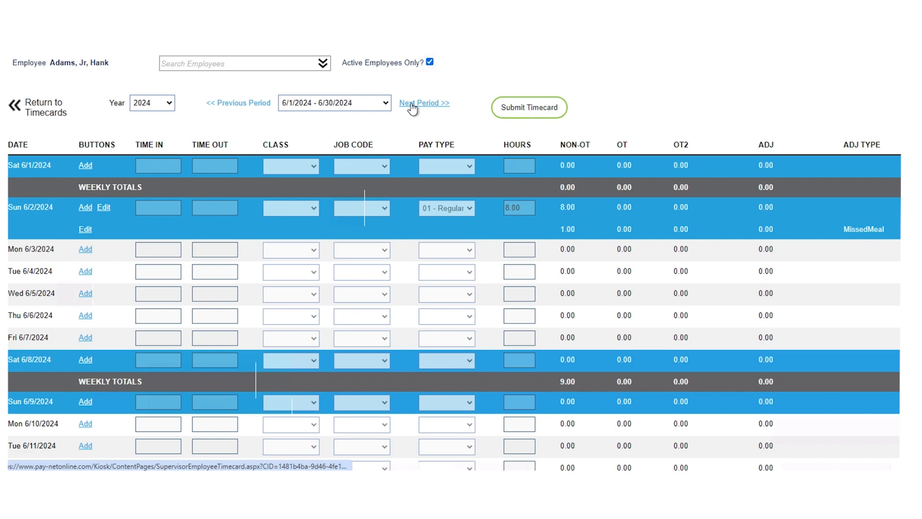
click(283, 70)
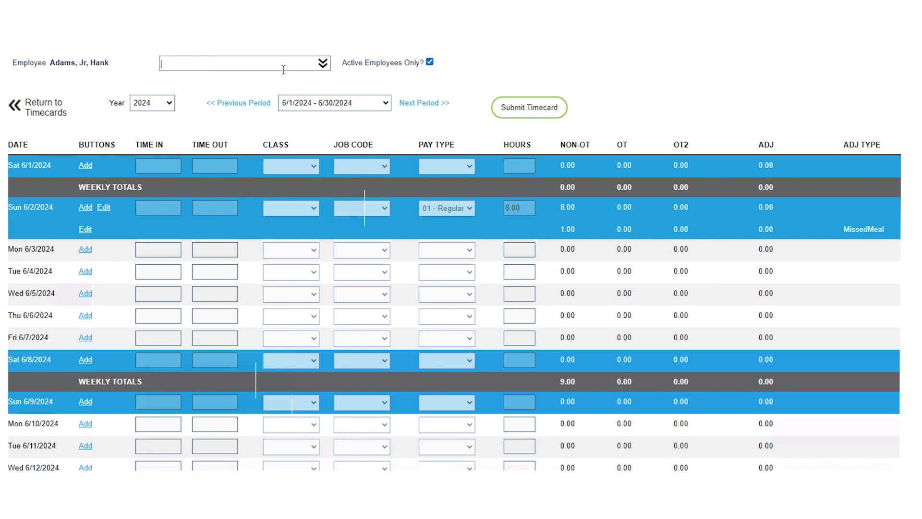
click(322, 64)
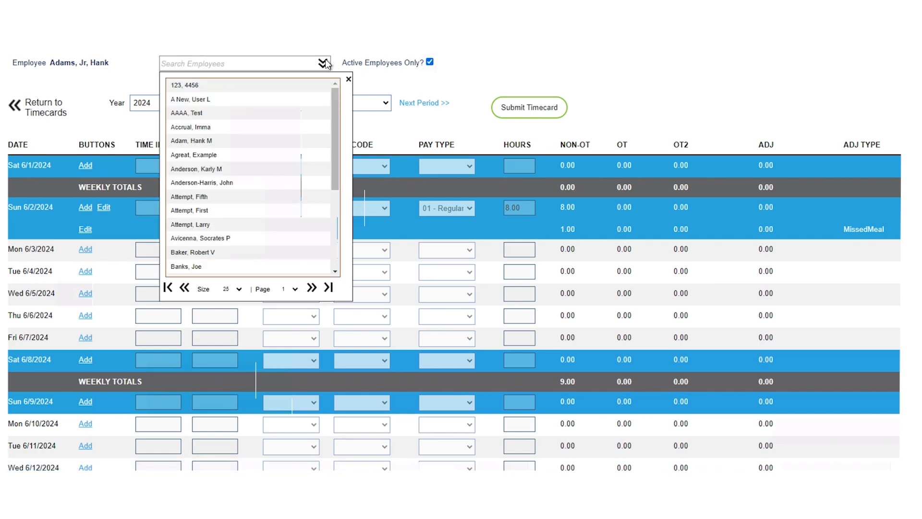
click(280, 214)
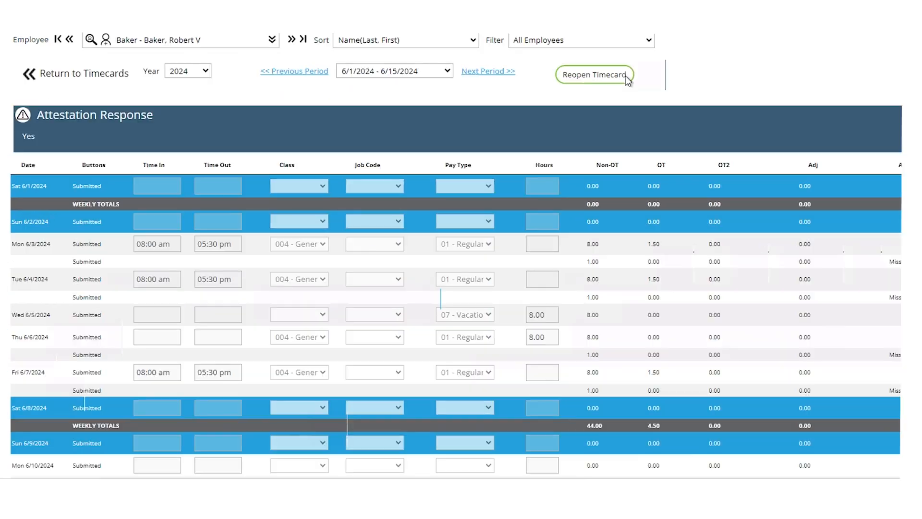
Step: Submit the 6/1/2024 – 6/15/2024 timecard for manager approval and return to timecards
click(623, 76)
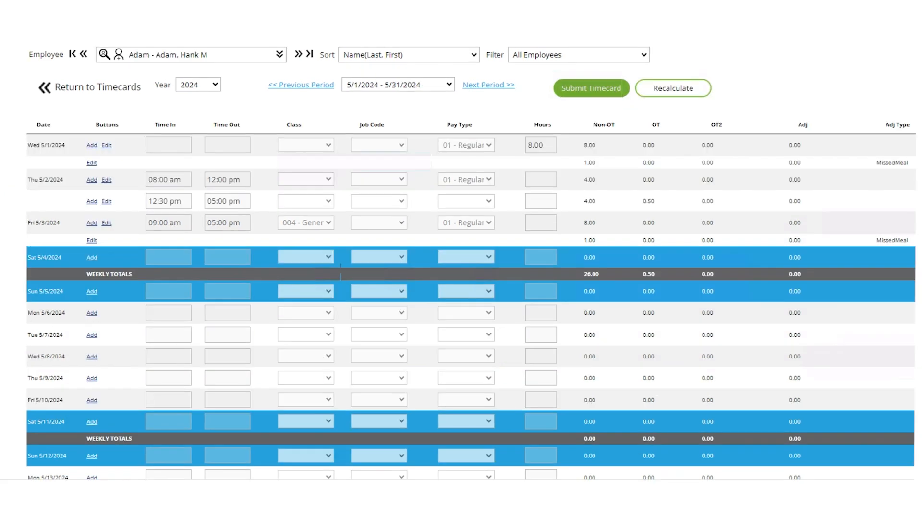
click(591, 88)
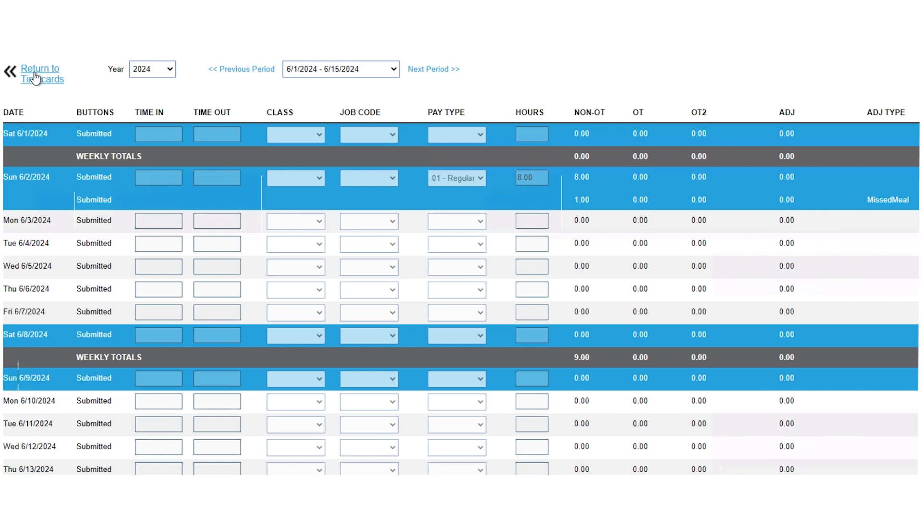
click(35, 78)
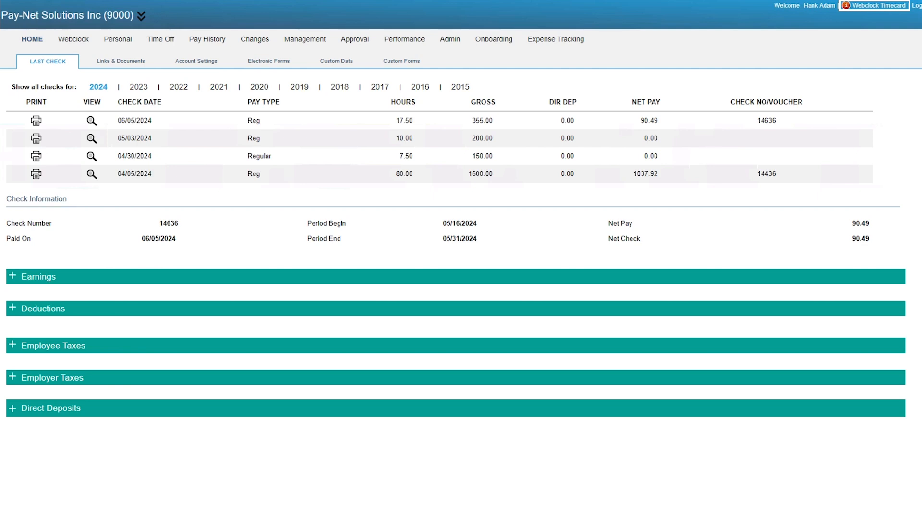
Step: Review the pending Webclock timecard's details and approve it
click(878, 7)
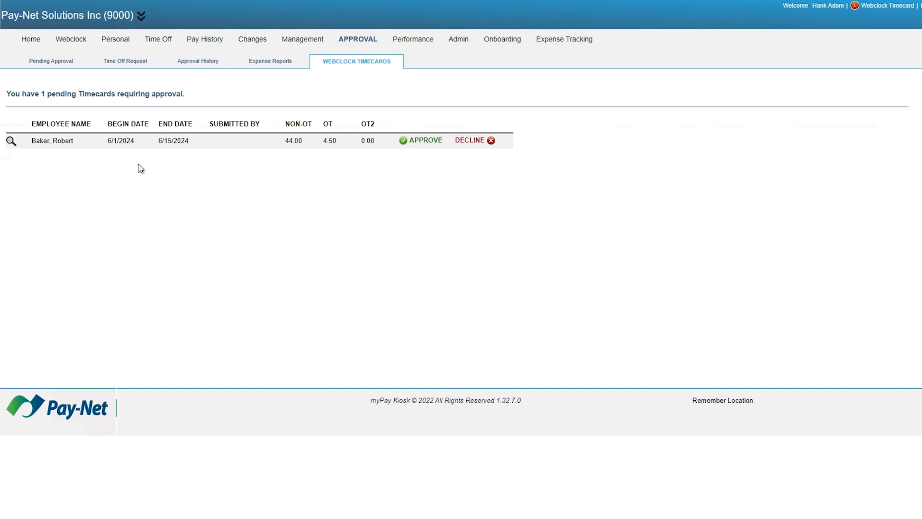
click(11, 145)
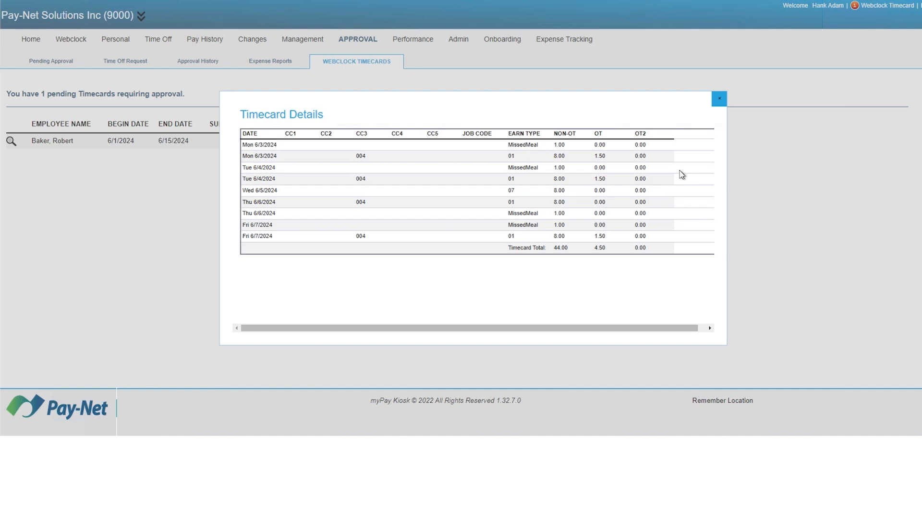
click(719, 98)
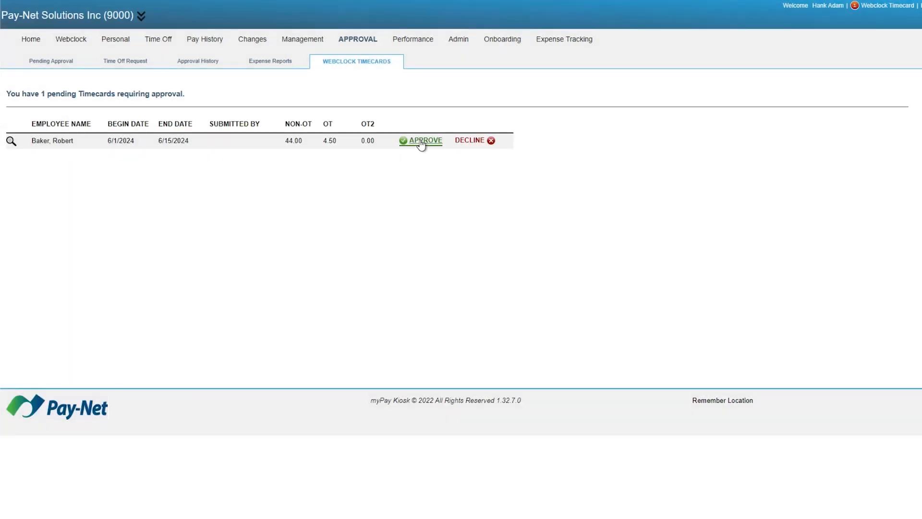
click(421, 142)
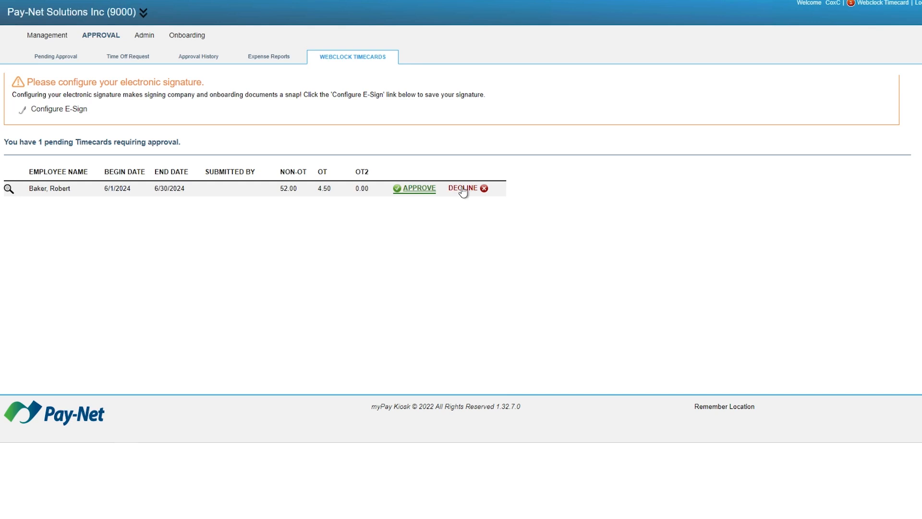
Step: Decline the revised timecard with the note 'The employee was missing punches on their timecard.'
click(462, 188)
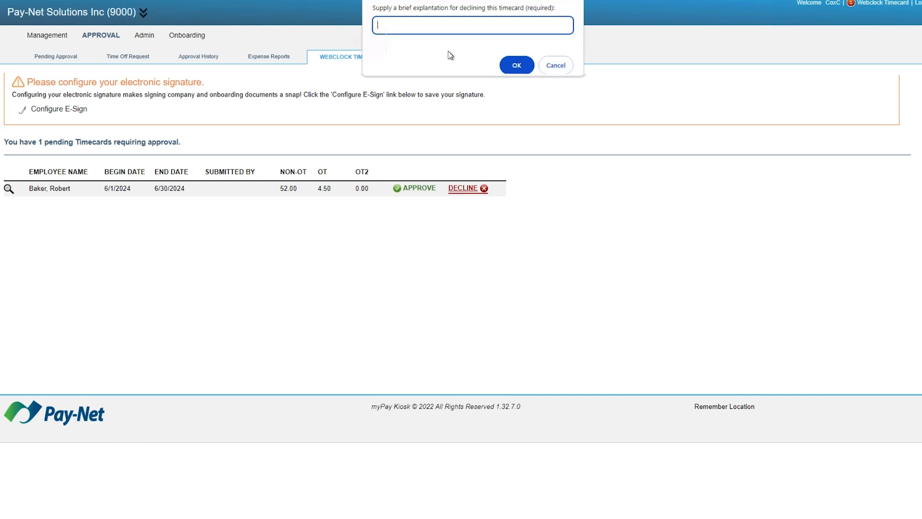
text(The employee was missing punches on their tim)
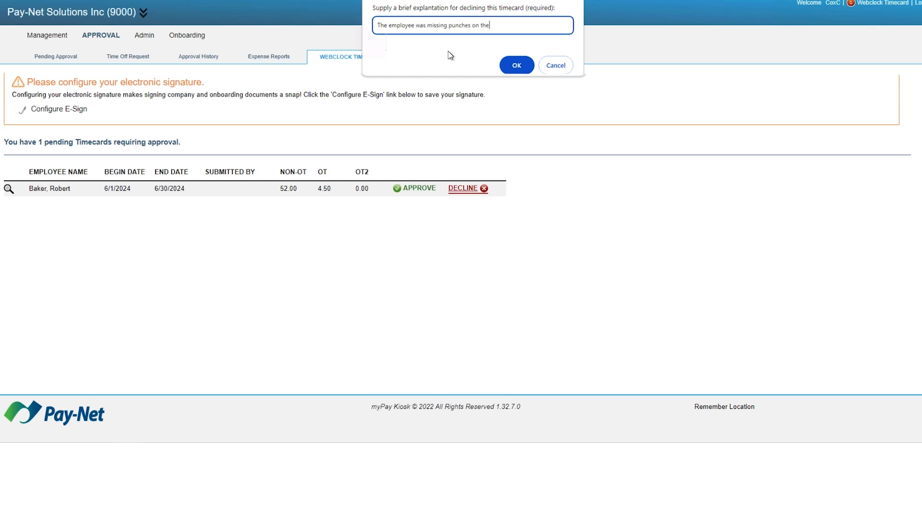
text(ecard.)
click(508, 66)
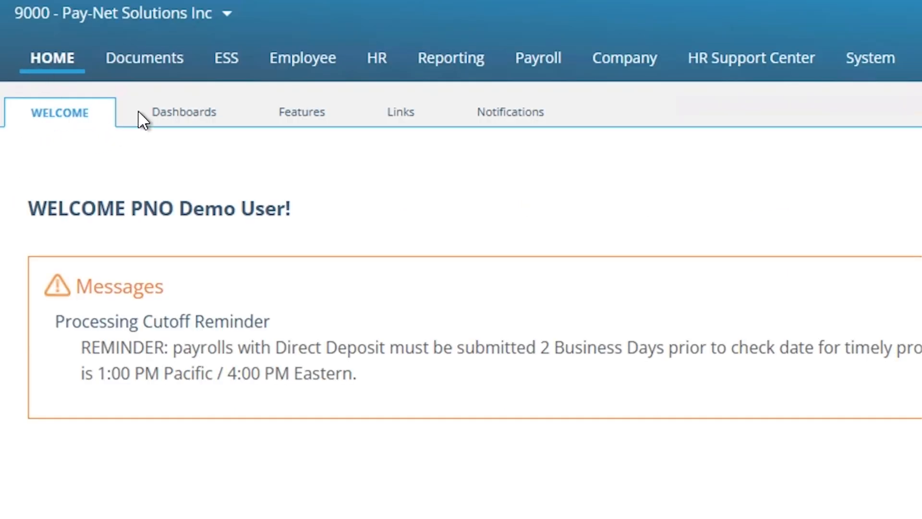
Step: Open the Timecards dashboard and view the second employee's detailed timecard, then go back
mouse_move(173, 118)
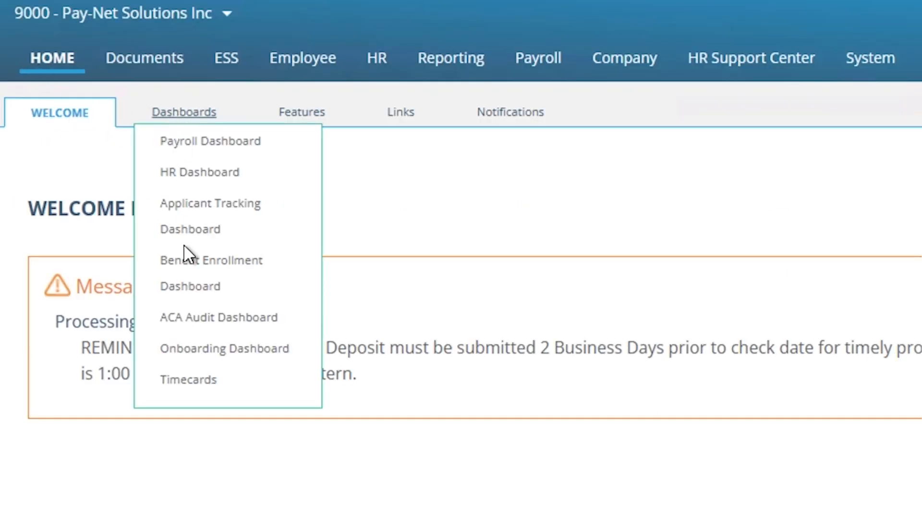
click(187, 384)
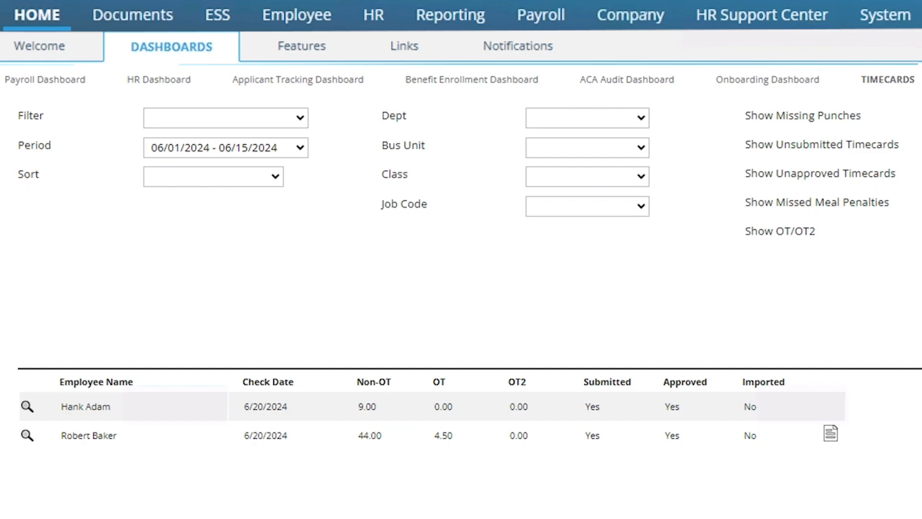
click(22, 435)
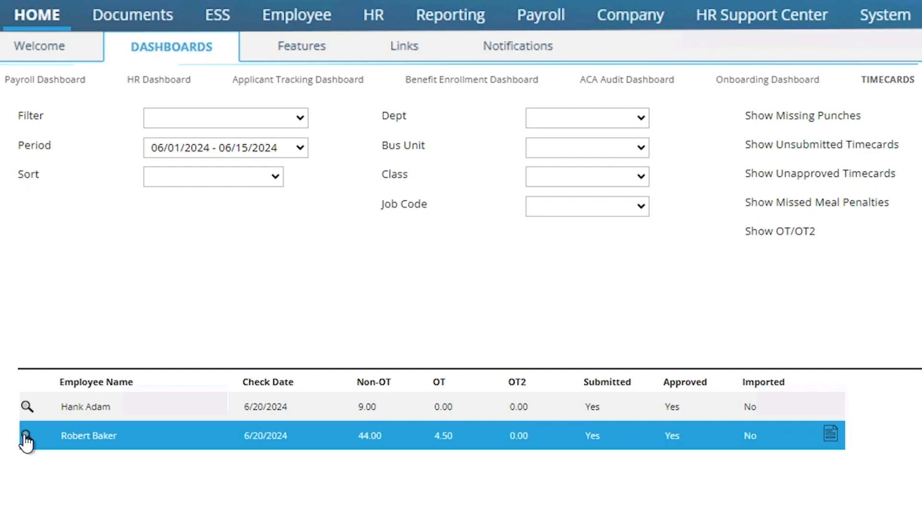
click(26, 435)
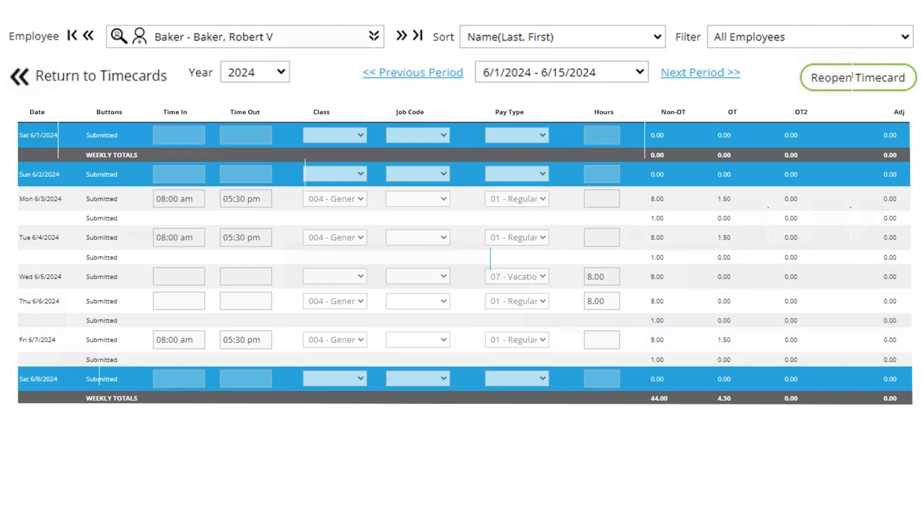
scroll(788, 250, down, 8)
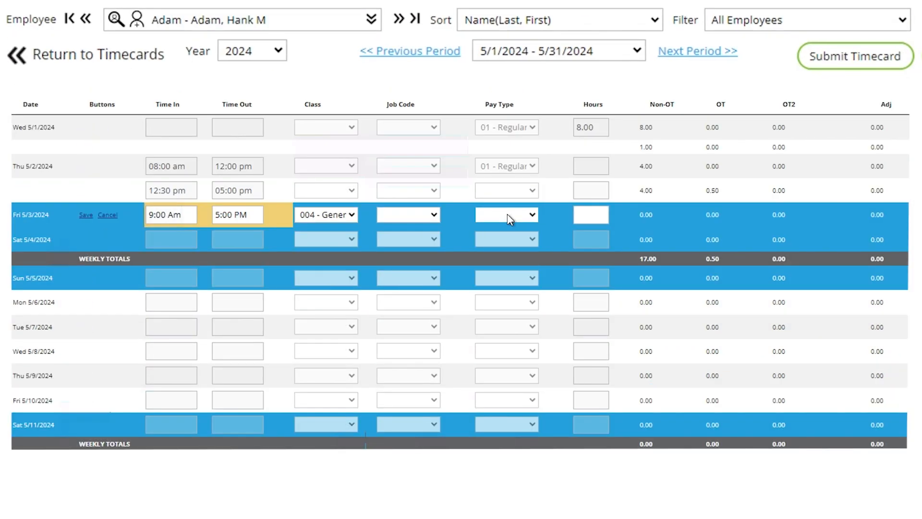
click(507, 214)
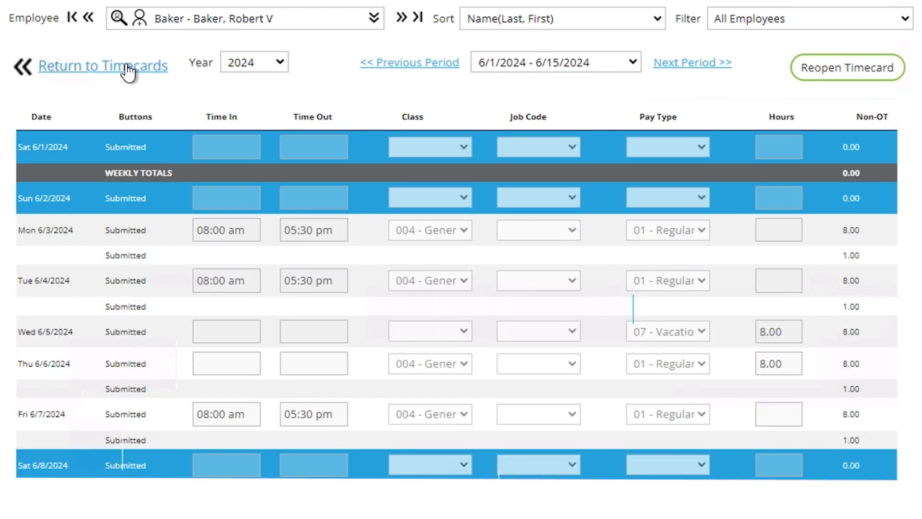
click(128, 71)
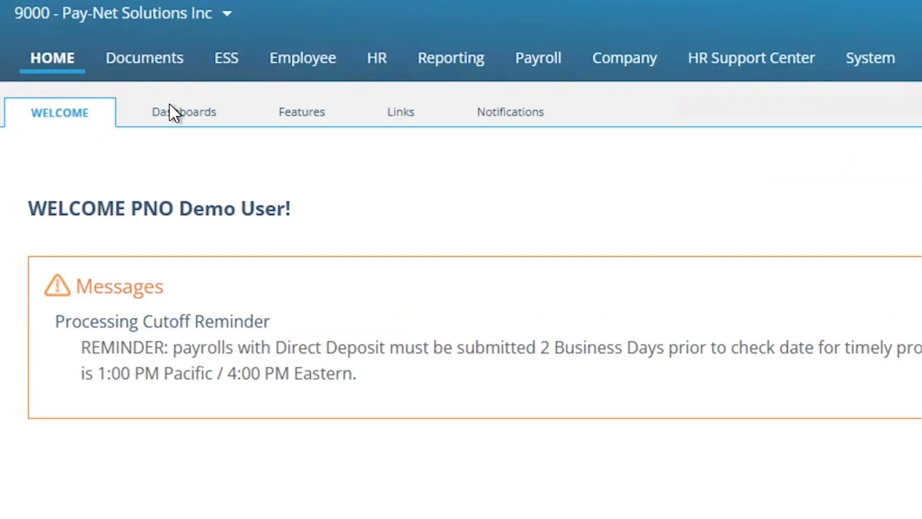
Step: Reopen the Timecards dashboard for 06/01/2024 - 06/15/2024 and bring up the Bulk Punch form
click(174, 116)
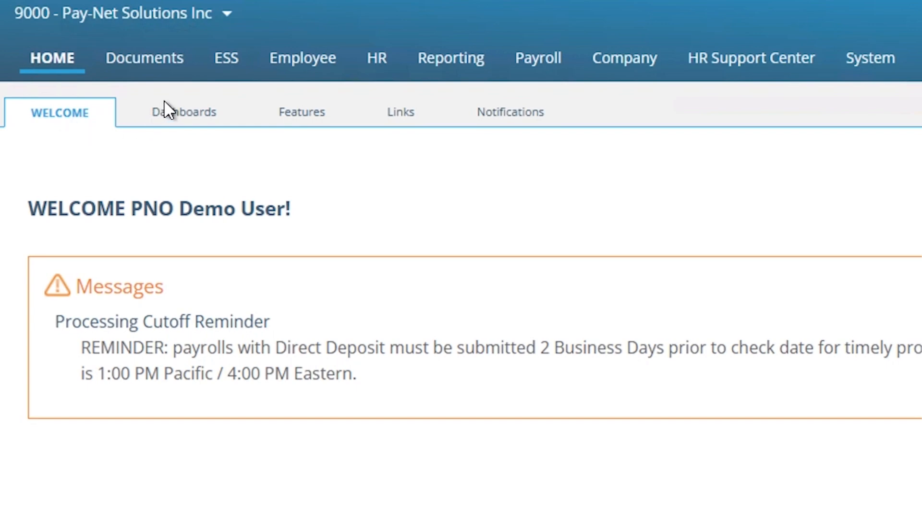
click(168, 115)
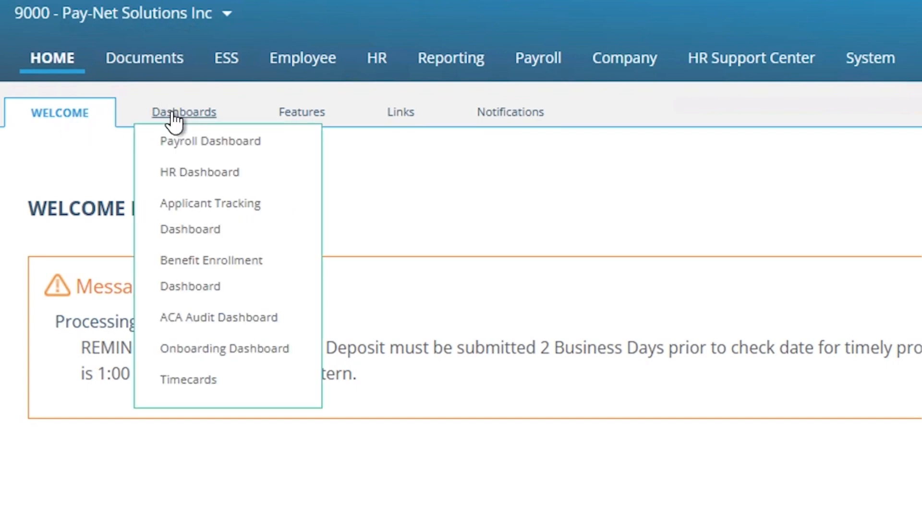
click(187, 380)
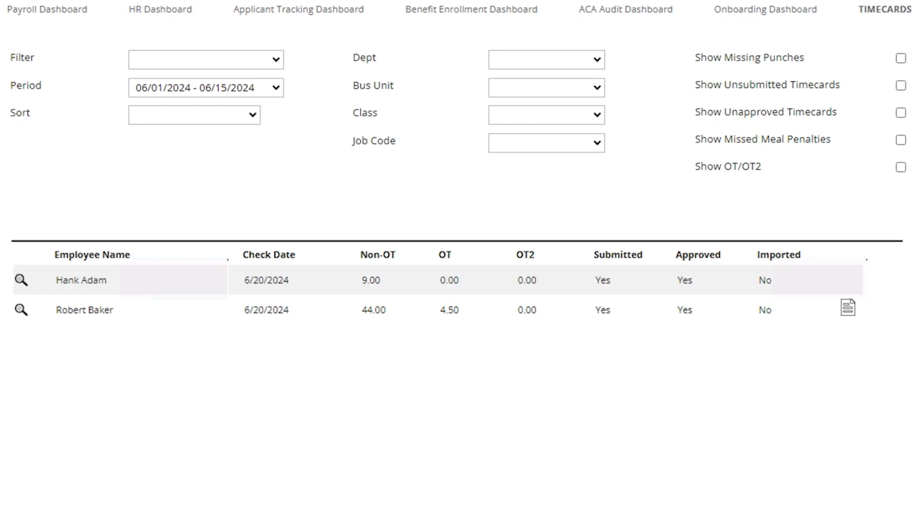
click(879, 139)
Step: Save a Bulk Punch: 06/21/2024, Active Full-Time Employees, 09 - Holiday, 8 hours
click(601, 202)
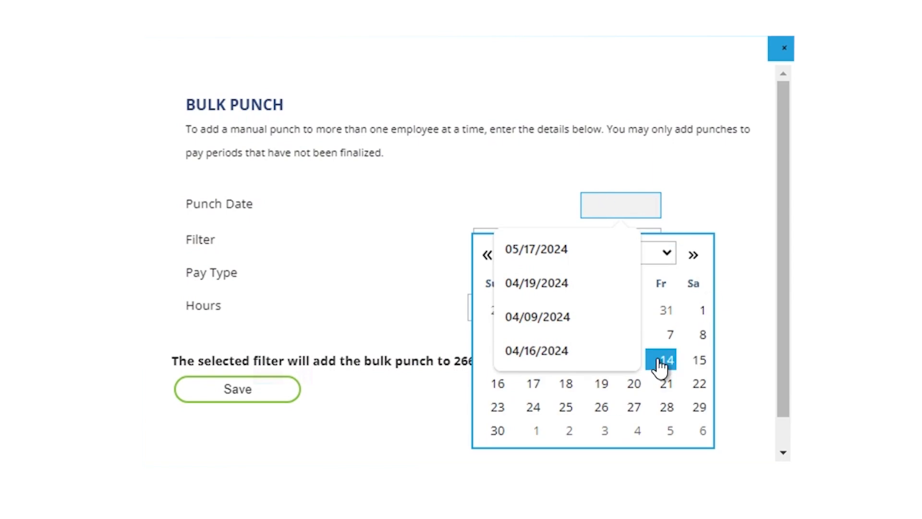
click(663, 384)
click(663, 384)
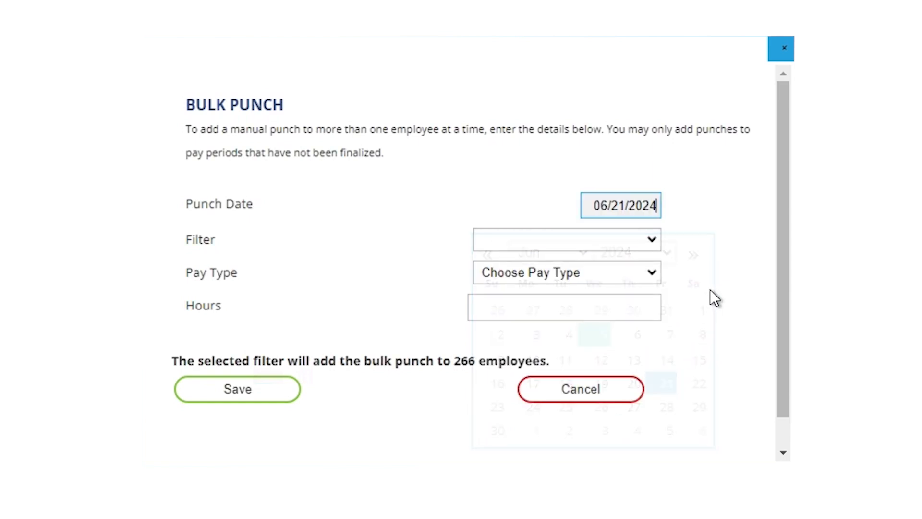
click(630, 195)
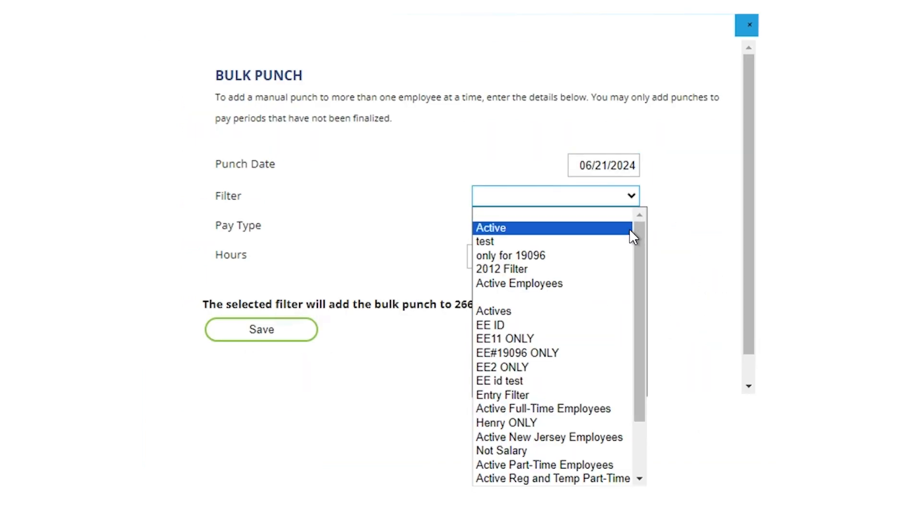
click(621, 409)
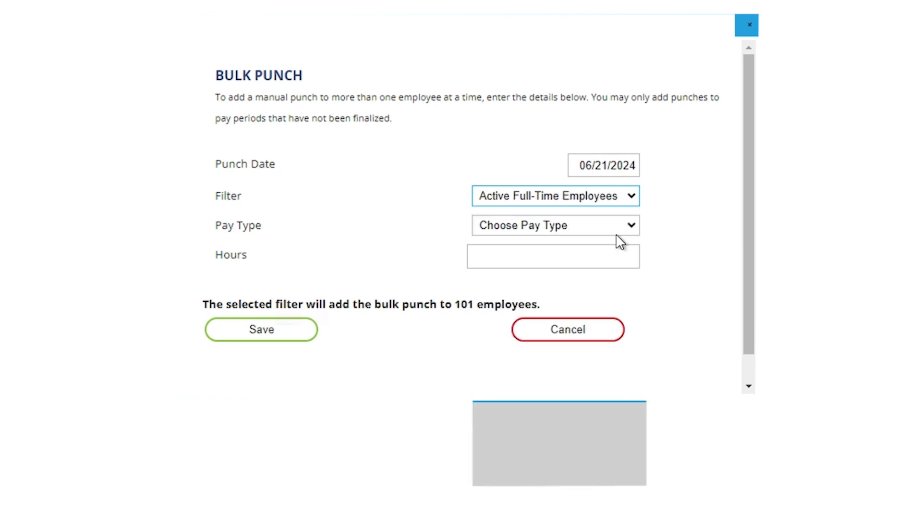
click(639, 283)
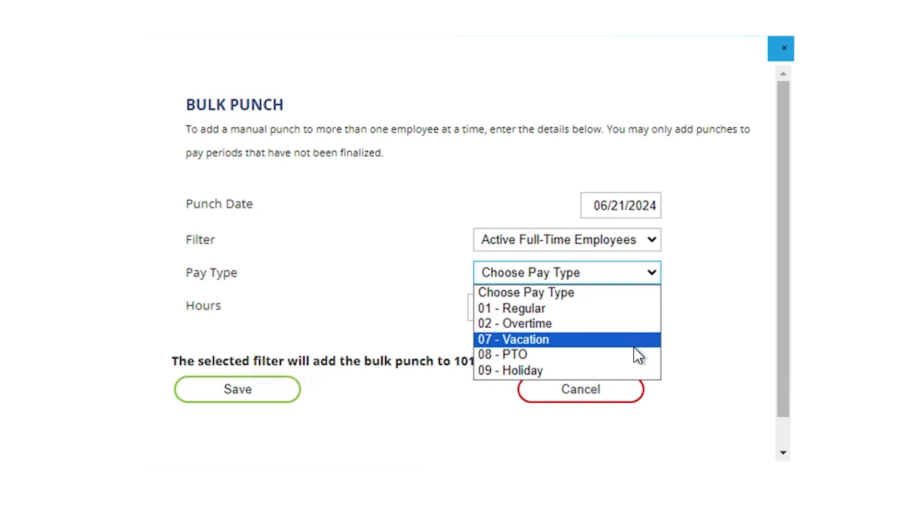
click(630, 373)
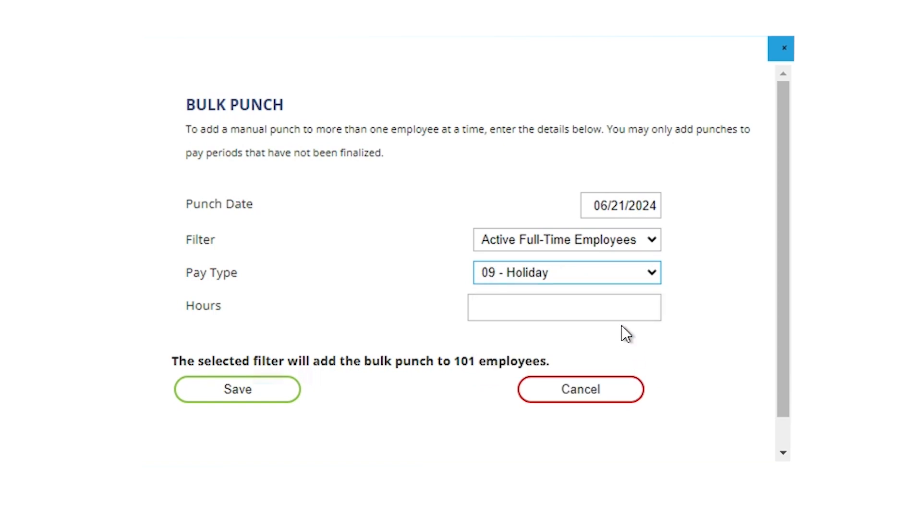
click(619, 307)
text(8)
click(237, 389)
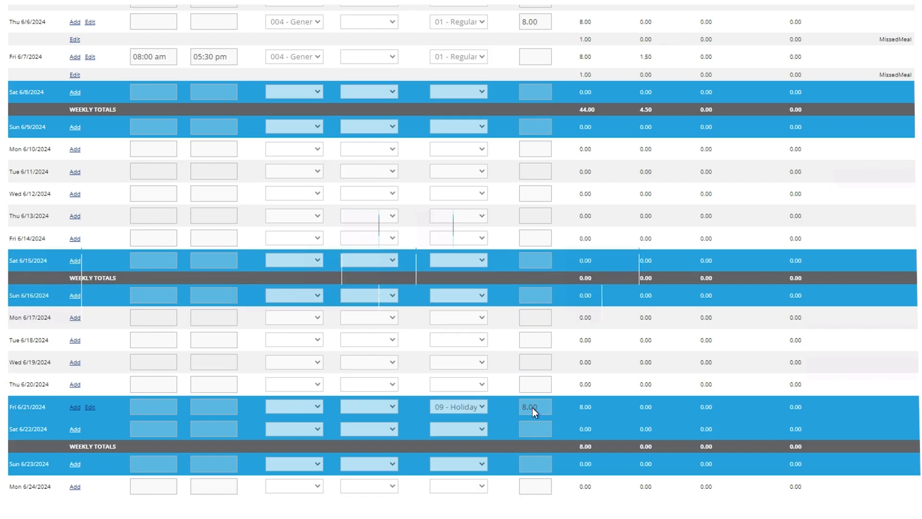
scroll(674, 392, up, 6)
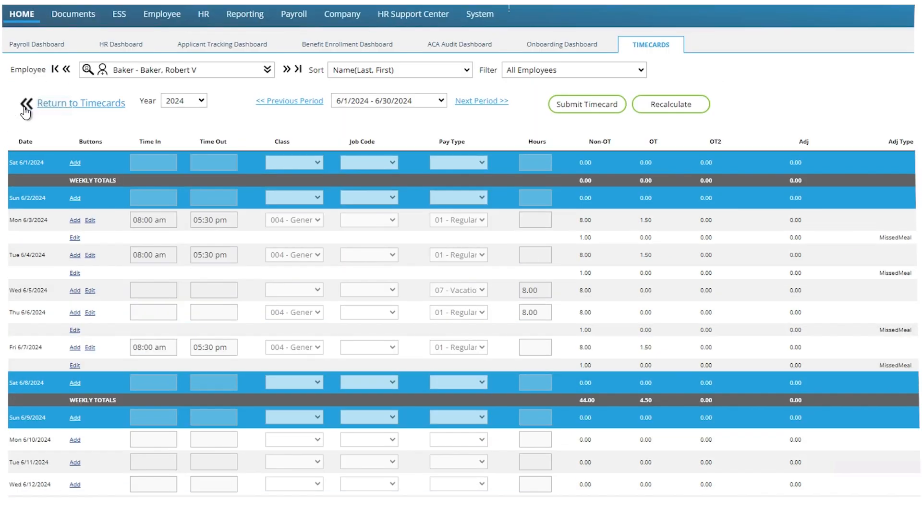
Step: From Home, open the Payroll Start step and continue to Payroll Entry for the SM2 batch
click(21, 15)
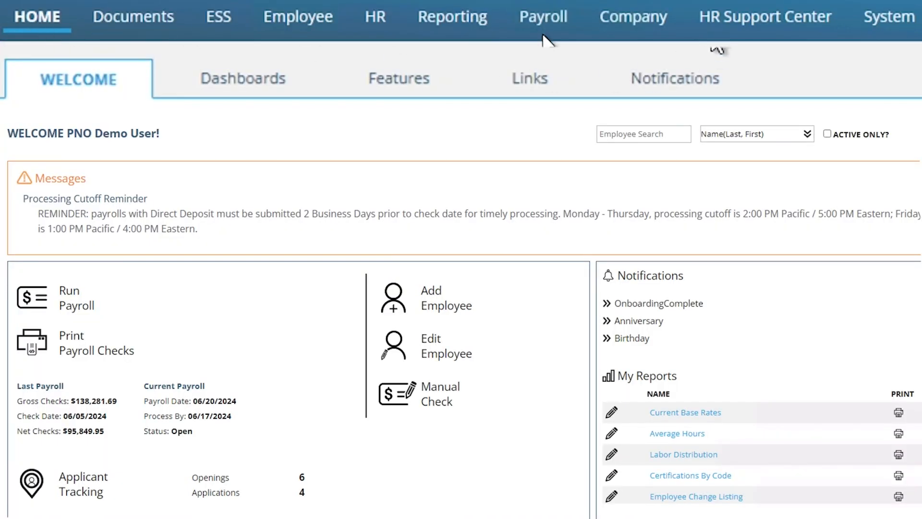
click(542, 24)
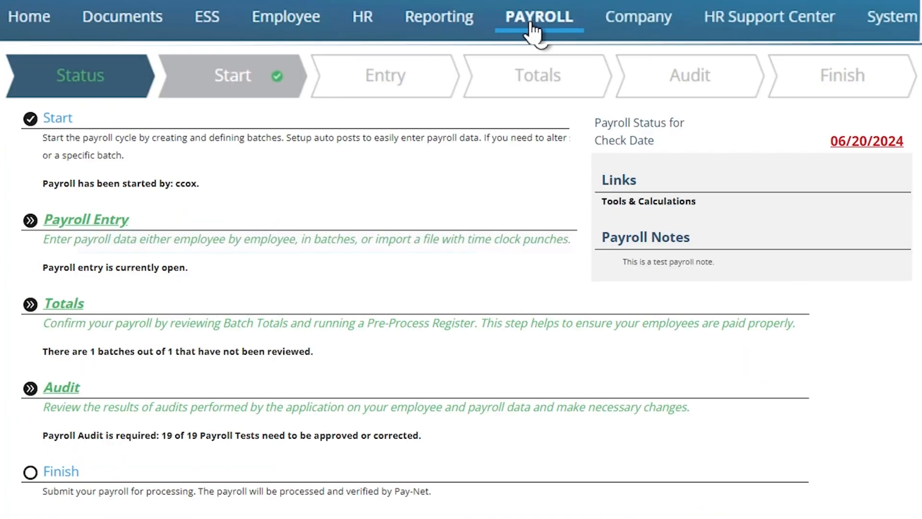
click(215, 82)
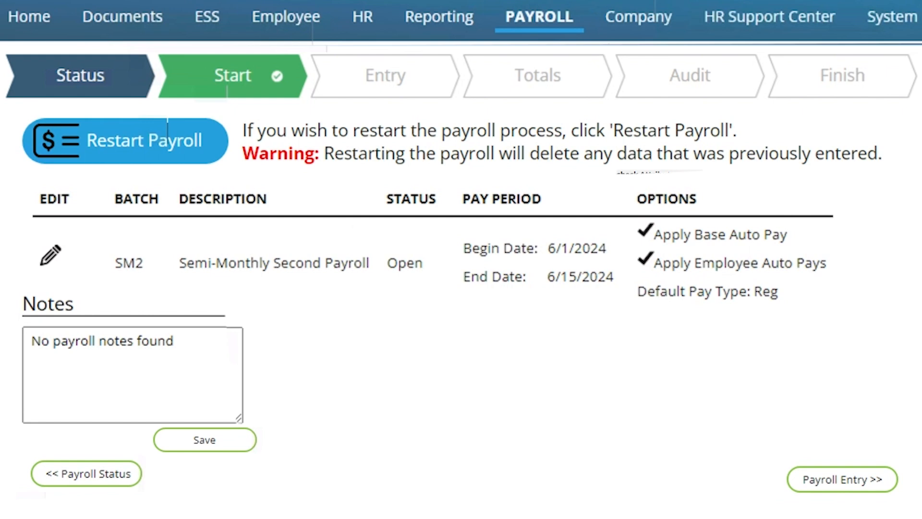
click(810, 485)
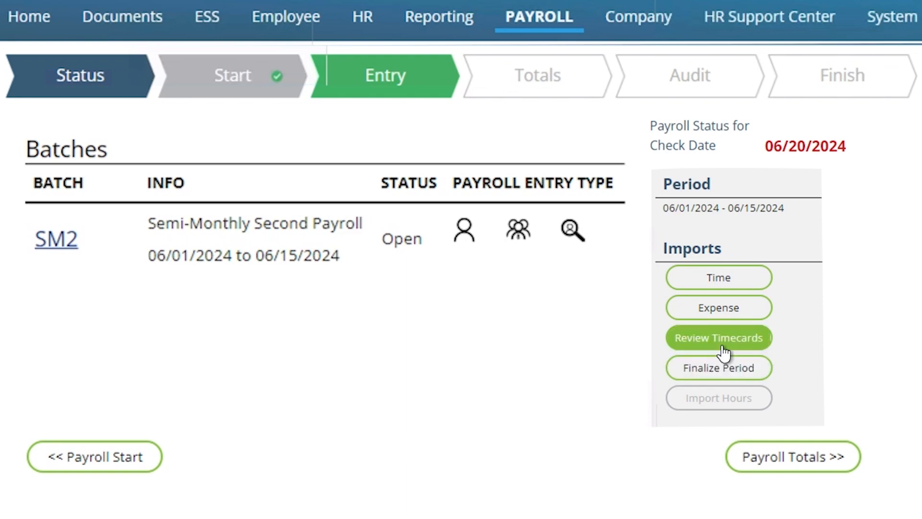
Step: Open Review Timecards and inspect the second employee's detailed 06/01–06/15 timecard
click(722, 348)
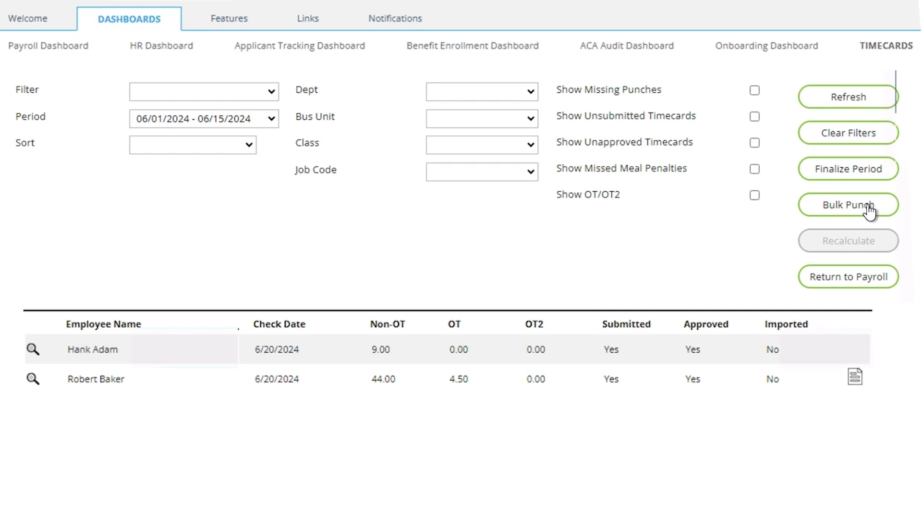
click(31, 379)
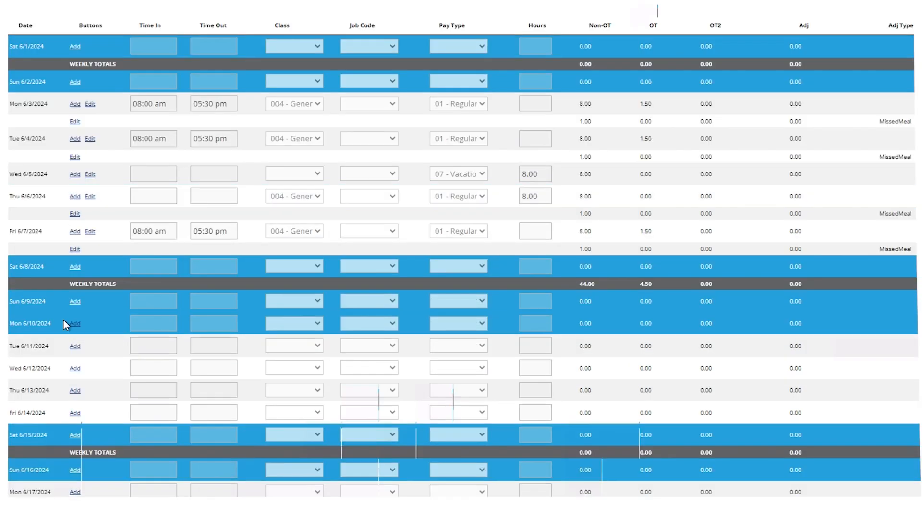
scroll(63, 320, down, 5)
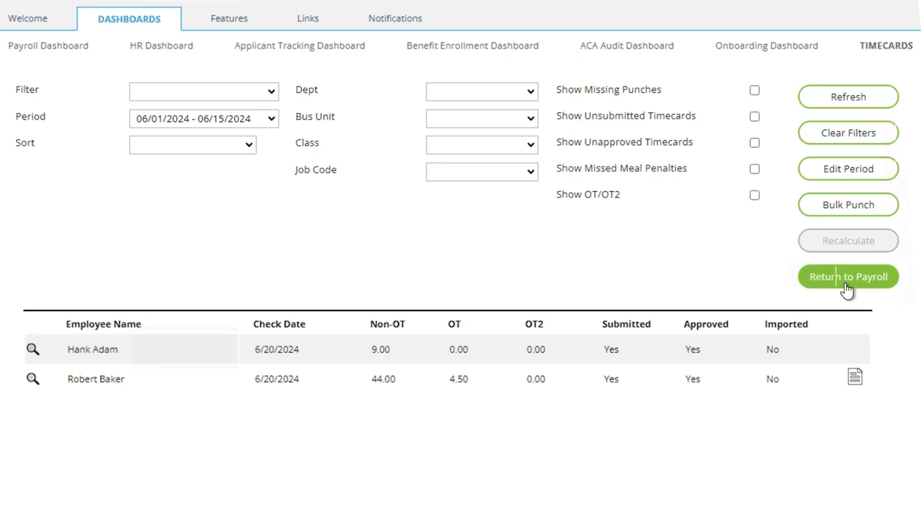
click(846, 288)
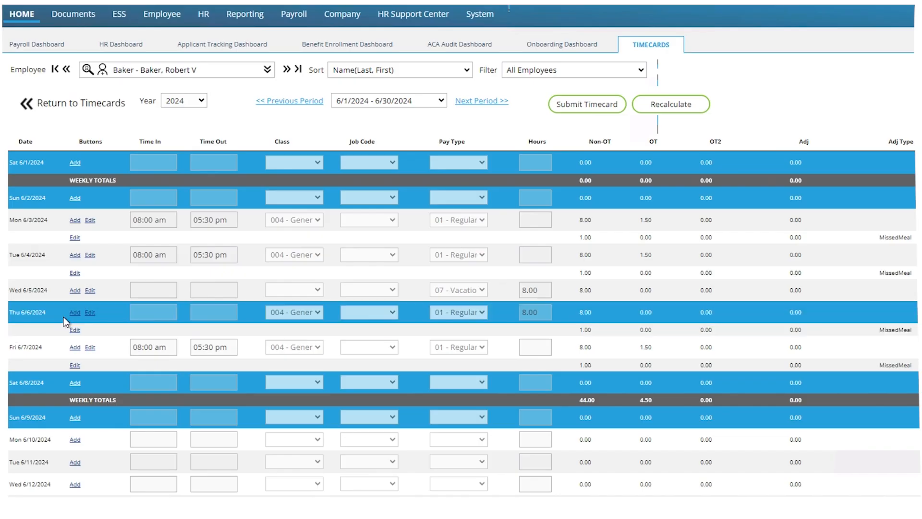
scroll(64, 319, down, 5)
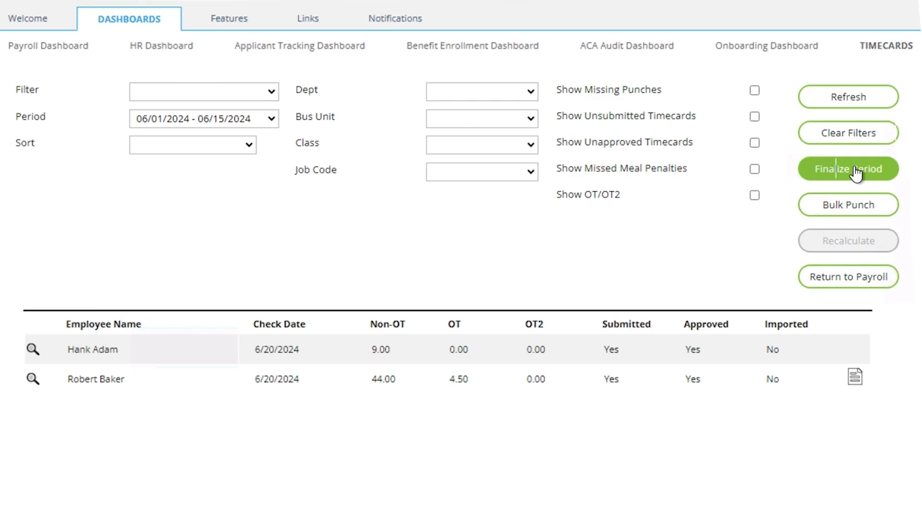
Step: Finalize the 06/01–06/15 period and import both approved timecards' hours into payroll
click(856, 170)
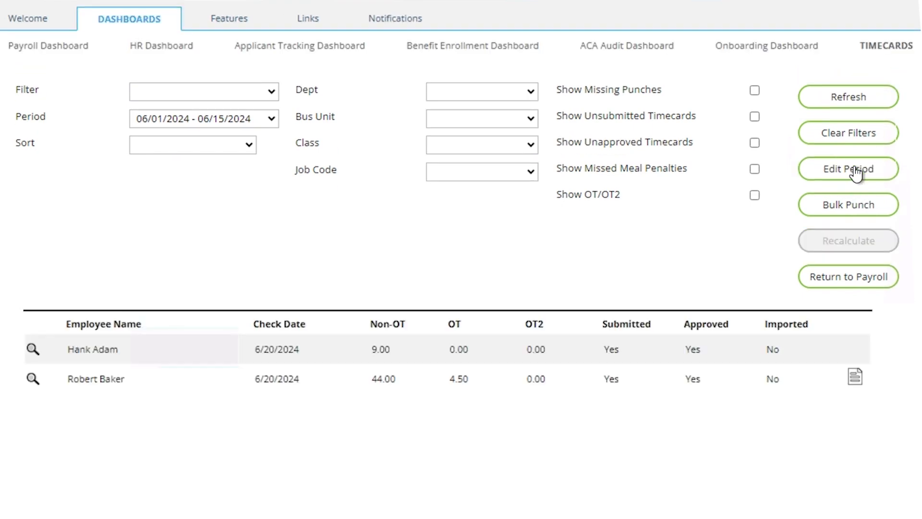
click(848, 281)
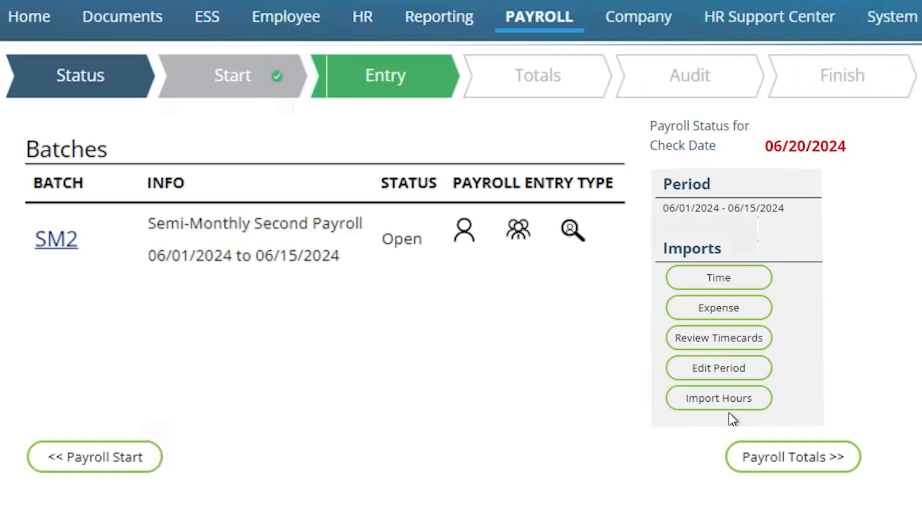
click(681, 400)
click(601, 381)
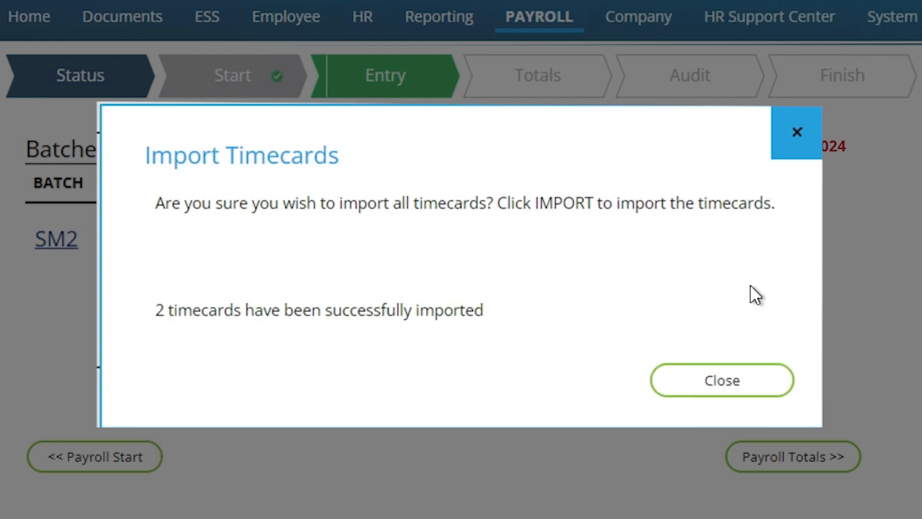
click(766, 378)
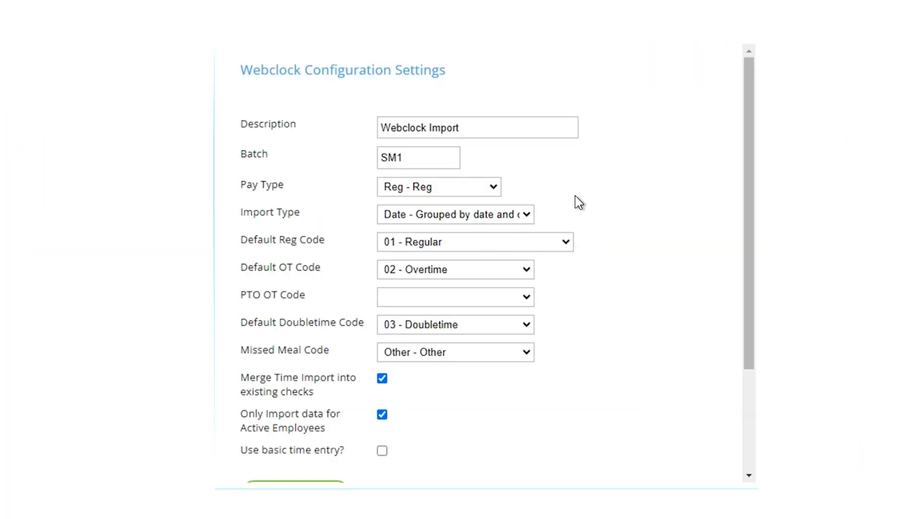
Step: Change the Webclock import batch to SM2 and save the configuration settings
click(424, 159)
key(BackSpace)
text(2)
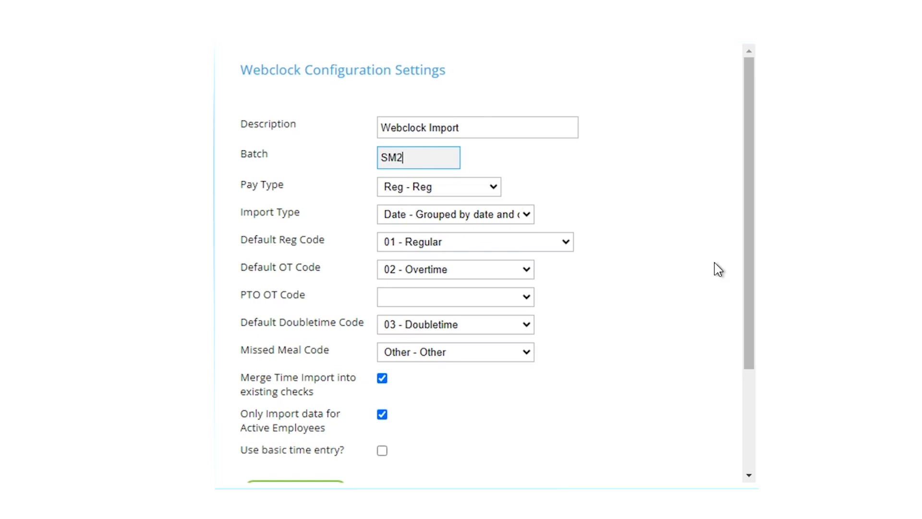
scroll(718, 269, down, 2)
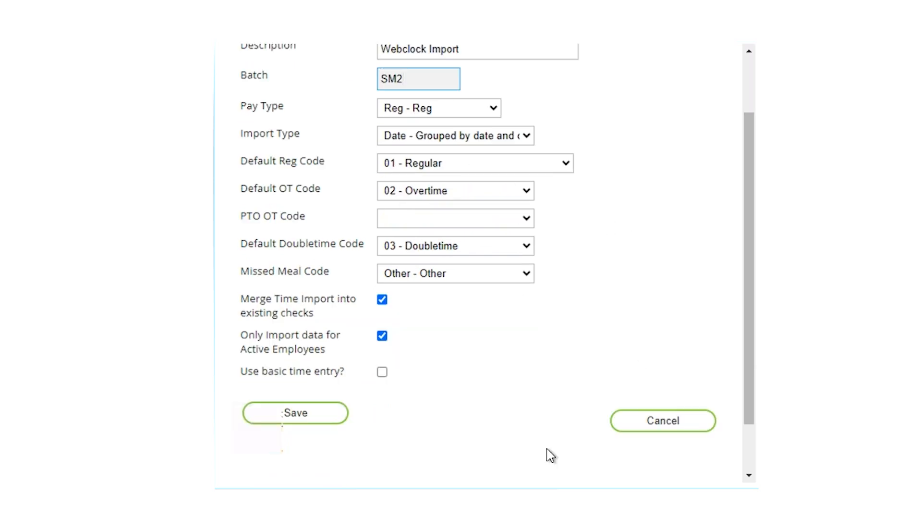
click(296, 414)
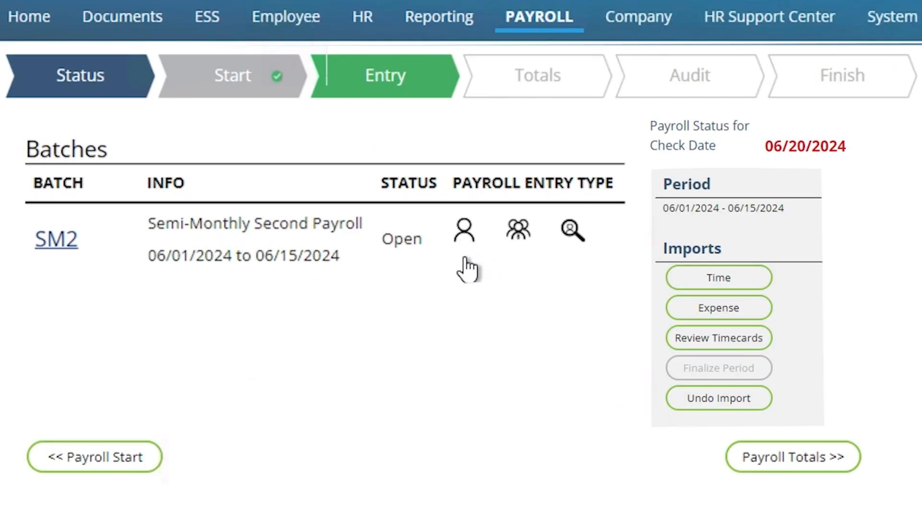
Step: Log in to the employee myPay Kiosk from the single-entry screen
click(464, 236)
scroll(421, 384, down, 3)
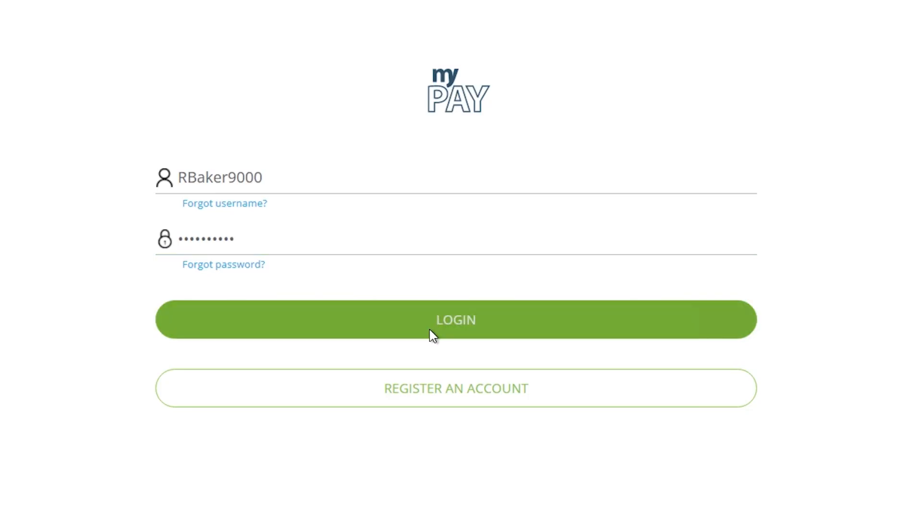
click(429, 331)
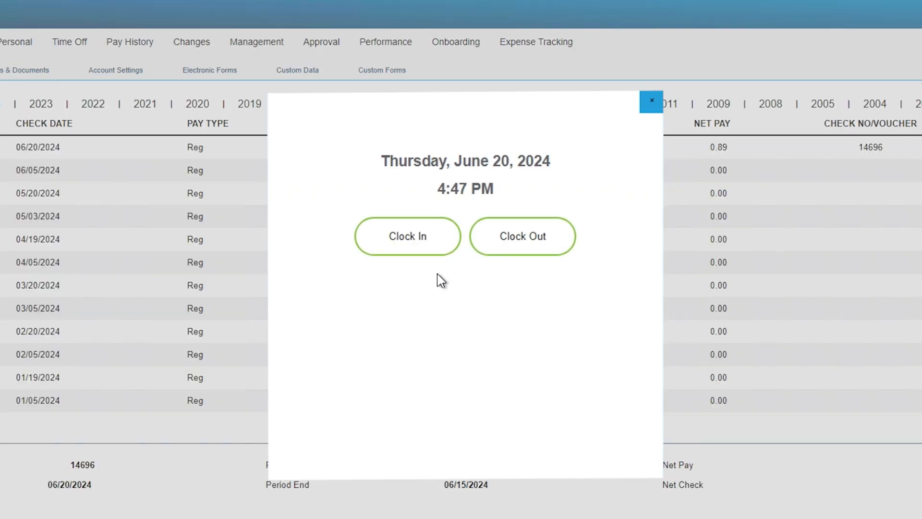
Step: Clock in from the quick Webclock window, then go to the Webclock page
click(432, 237)
click(474, 331)
click(651, 101)
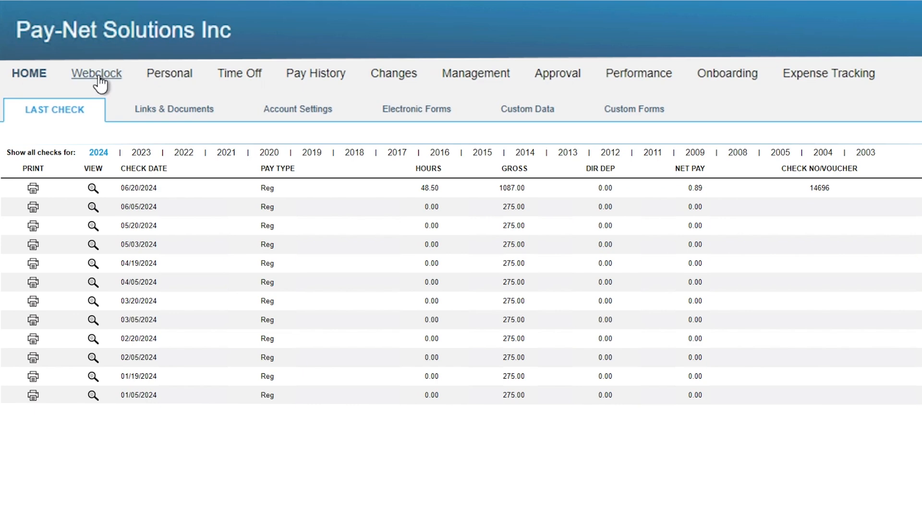
click(98, 76)
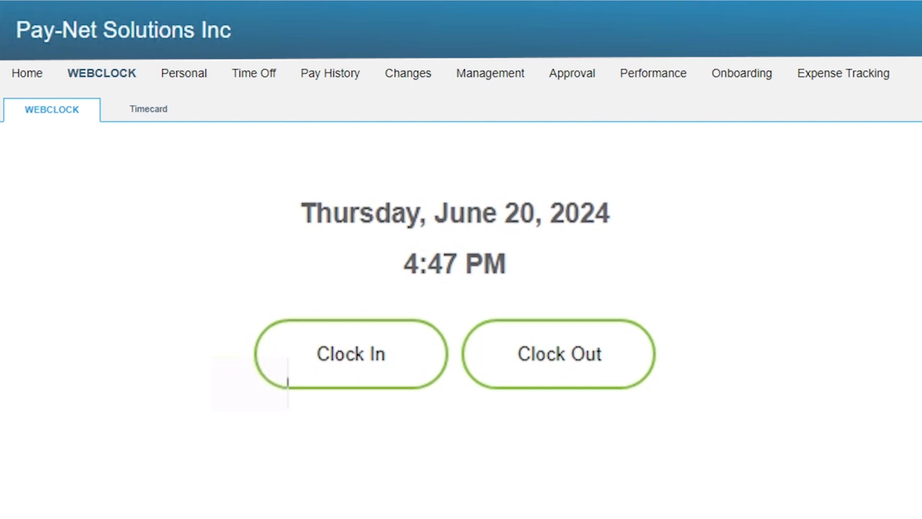
Step: Clock in under class Supervisor and job CORWIN AUTO, then view the employee's timecard
click(359, 379)
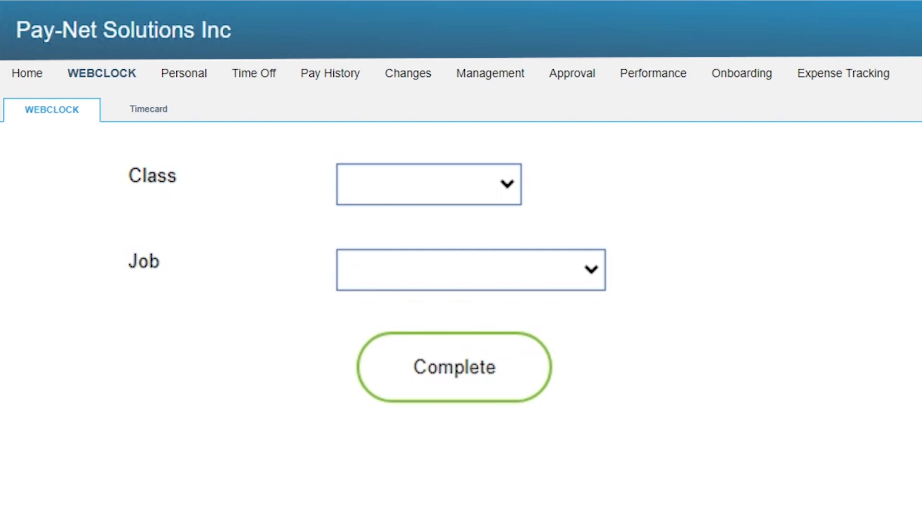
click(427, 201)
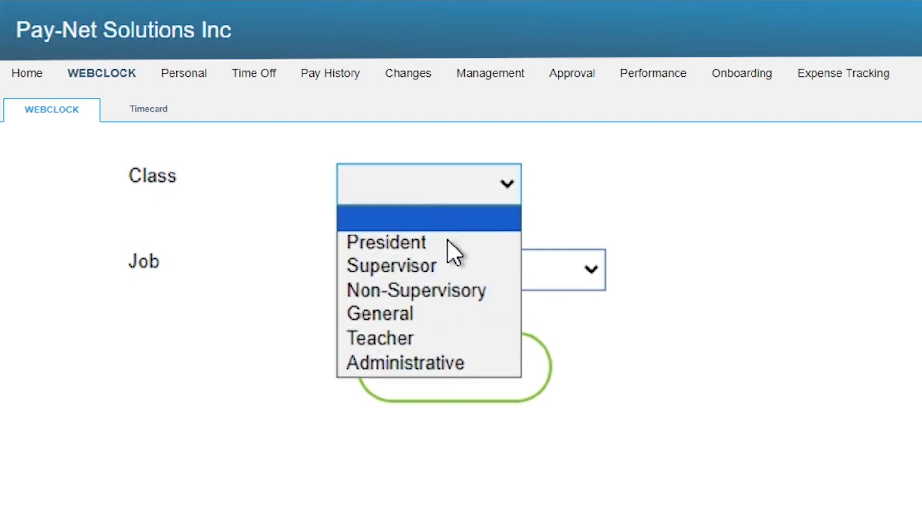
click(456, 266)
click(477, 268)
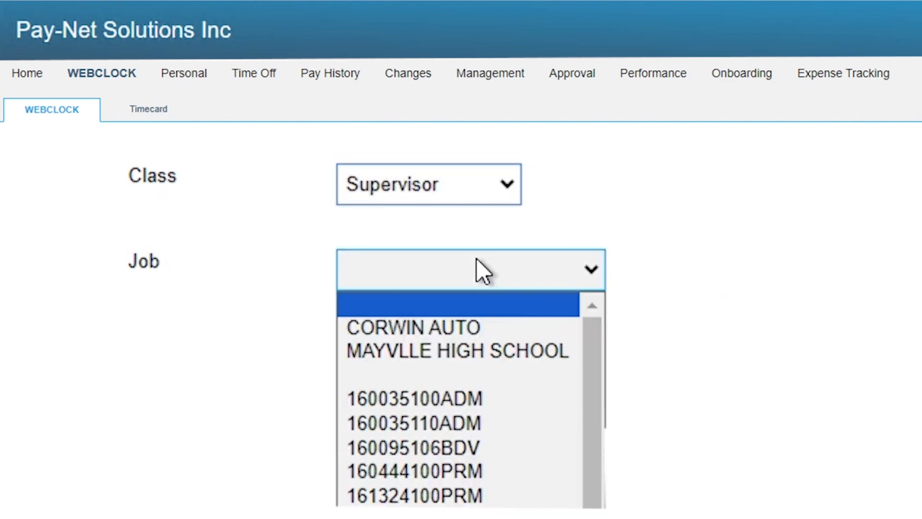
click(462, 328)
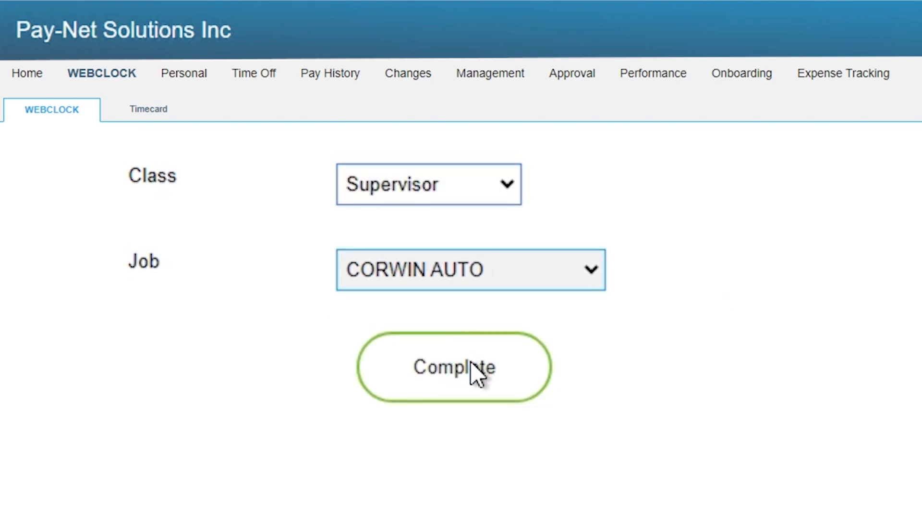
click(470, 372)
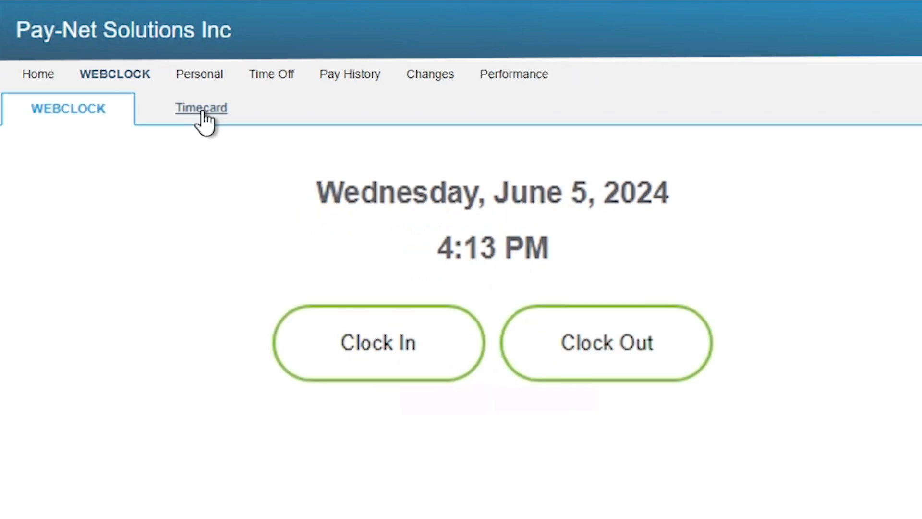
click(201, 111)
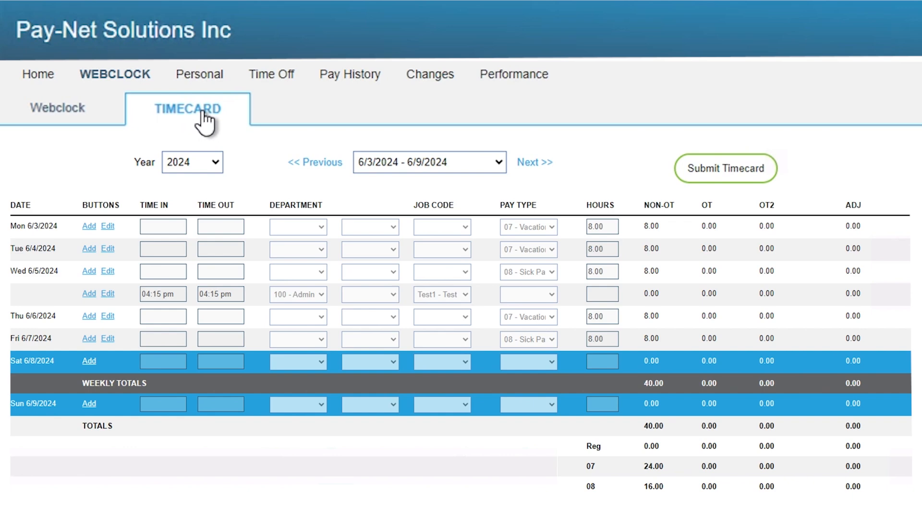
Step: Turn off department and admin approval requirements for Webclock Timecards
click(88, 228)
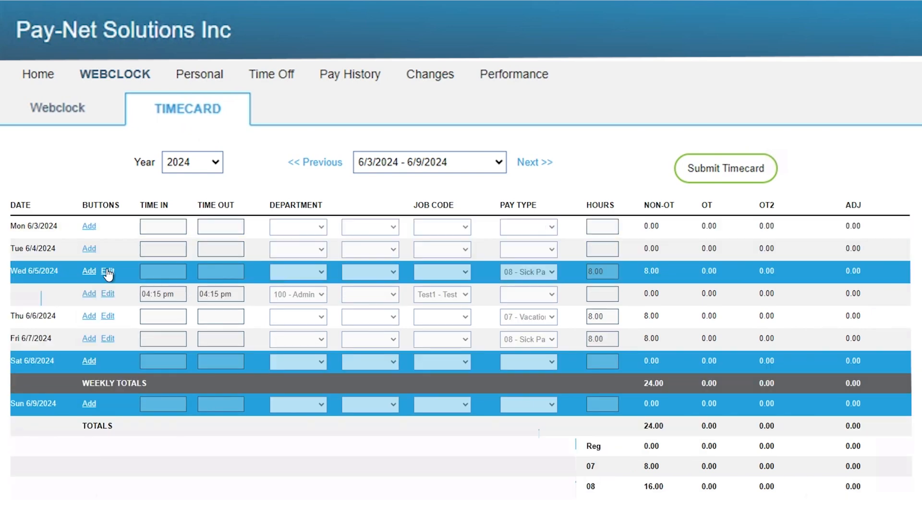
click(108, 272)
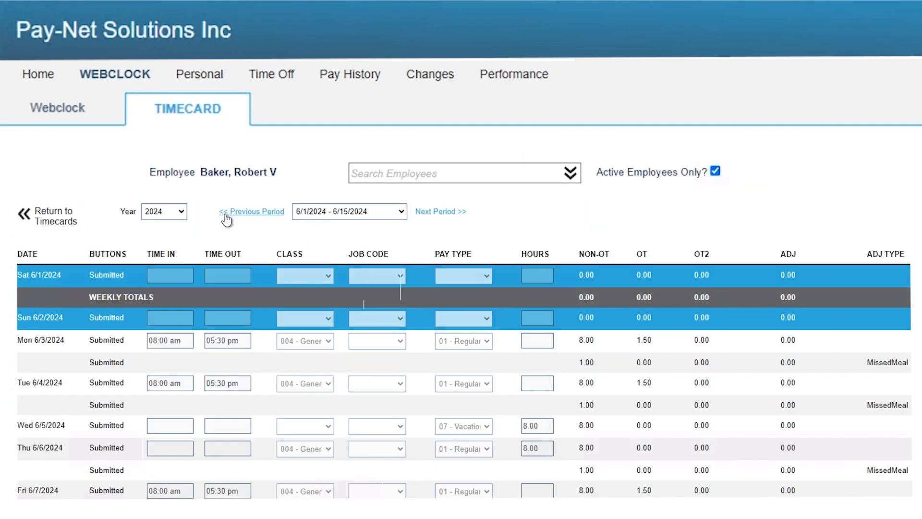
click(227, 215)
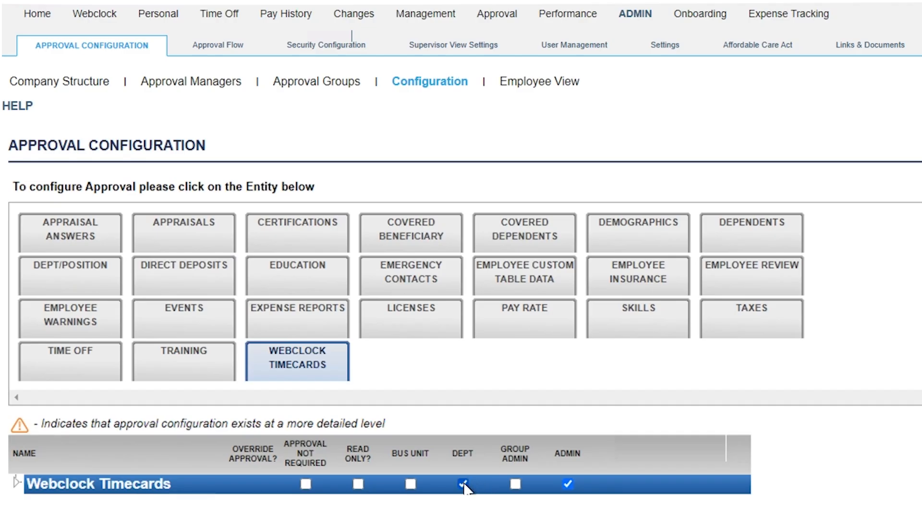
click(463, 484)
click(568, 484)
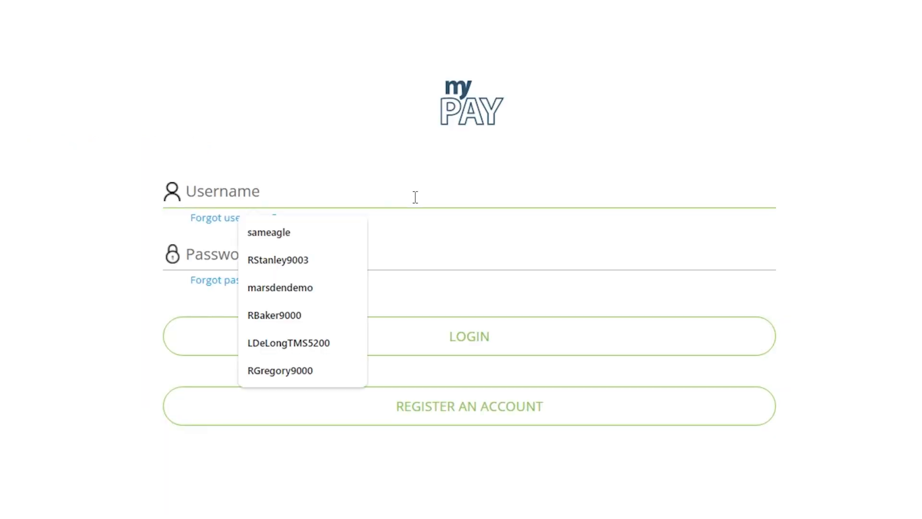
Step: Log in as the employee and open the Webclock timecard's pay period list
click(302, 230)
click(411, 336)
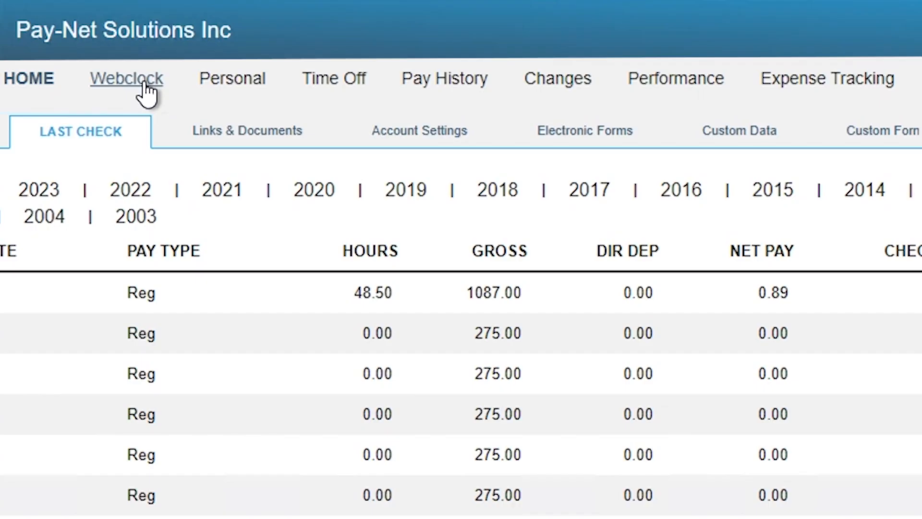
click(145, 86)
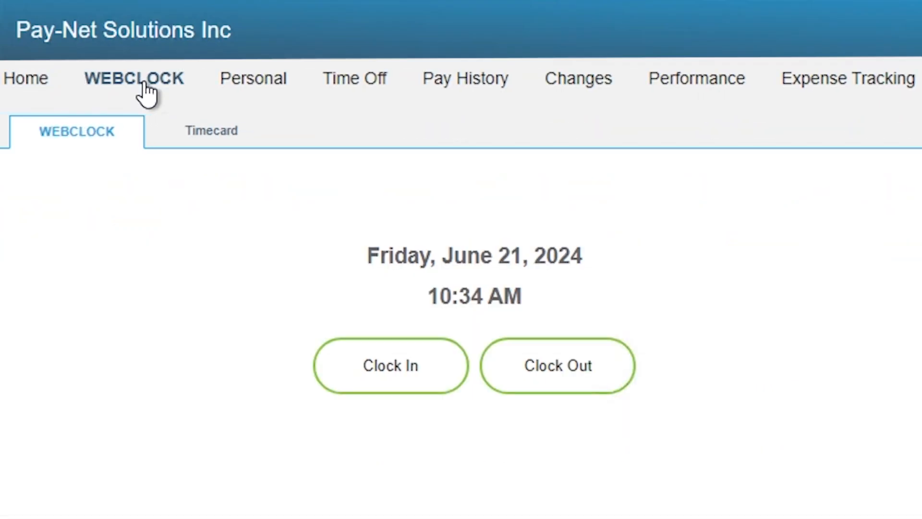
click(197, 139)
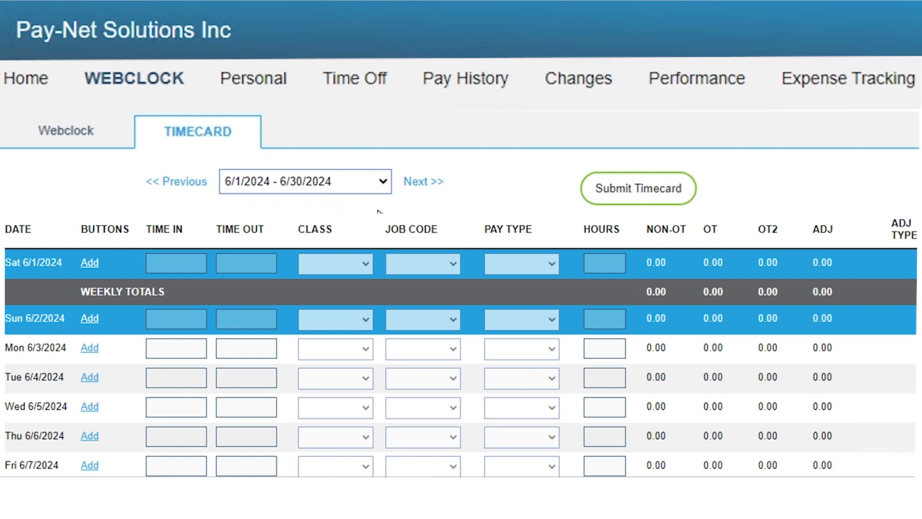
click(341, 181)
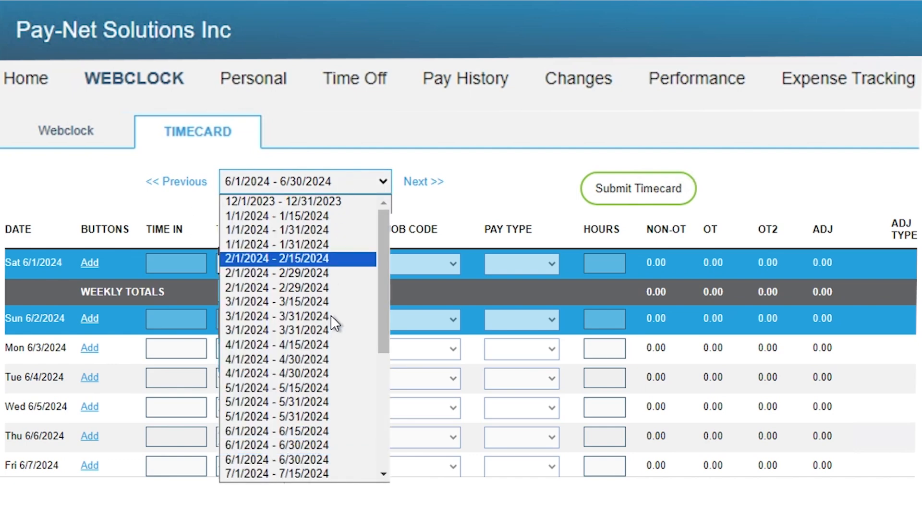
Step: Move between the May, June and July 2024 pay periods on the timecard
click(426, 221)
click(185, 185)
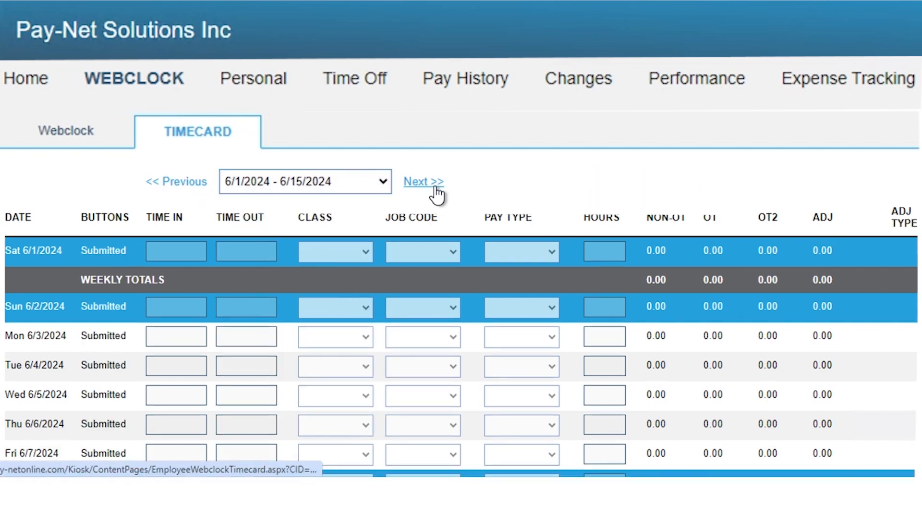
click(434, 188)
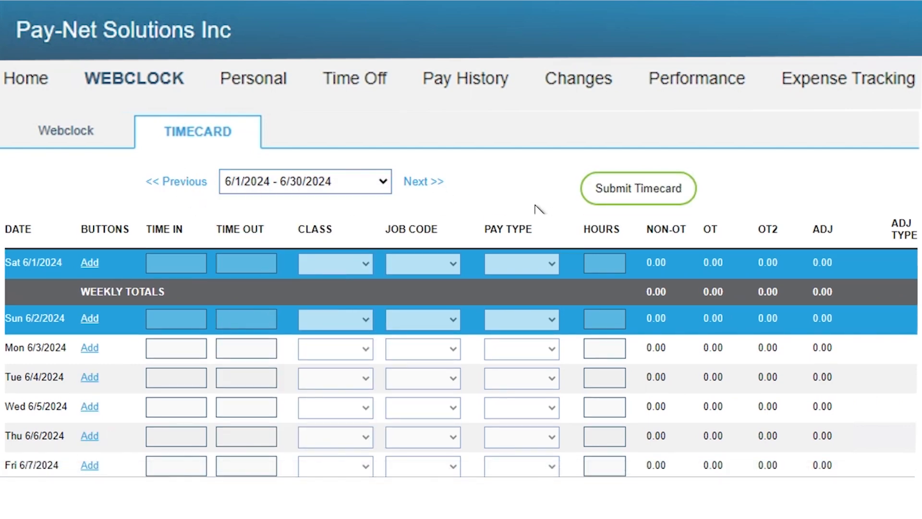
click(422, 188)
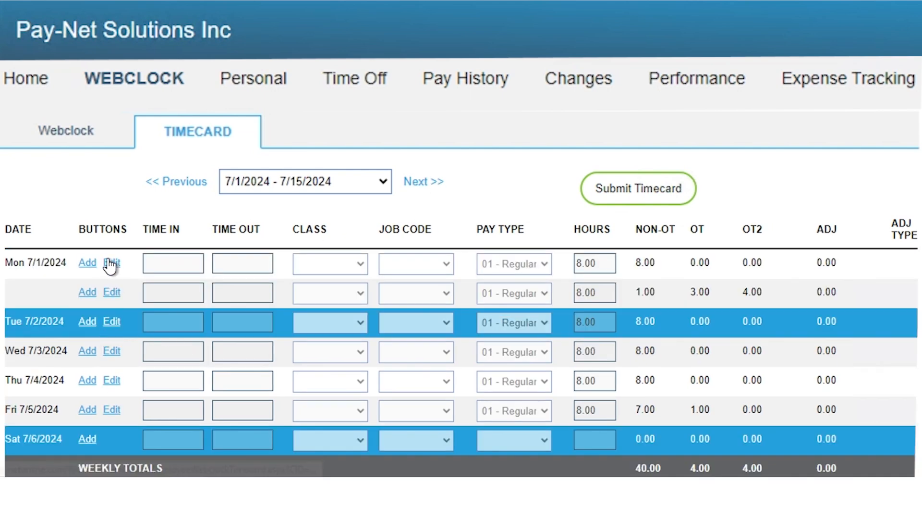
click(91, 265)
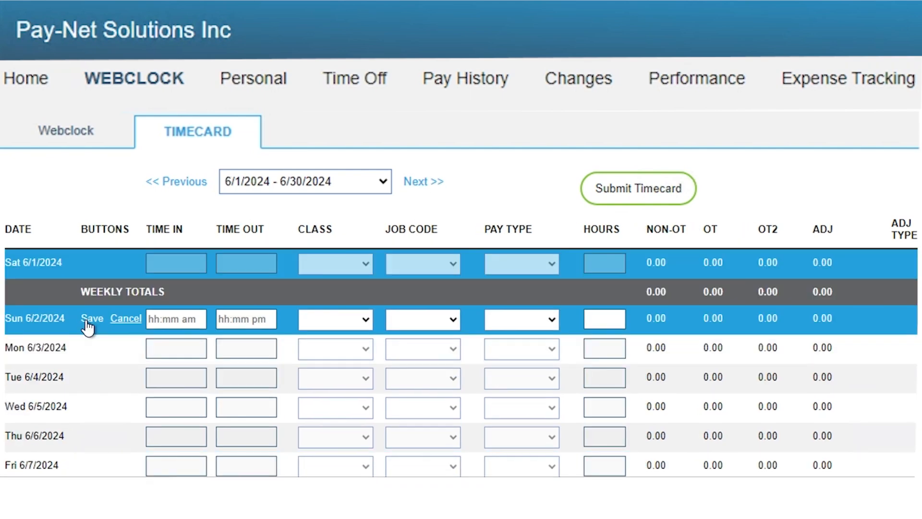
Step: Save a Sun 6/2 punch 8:00 AM–5:00 PM, class 001 - President, job 162684100PRM, pay type 01 - Regular
click(170, 320)
text(8:00 AM)
key(Tab)
text(5)
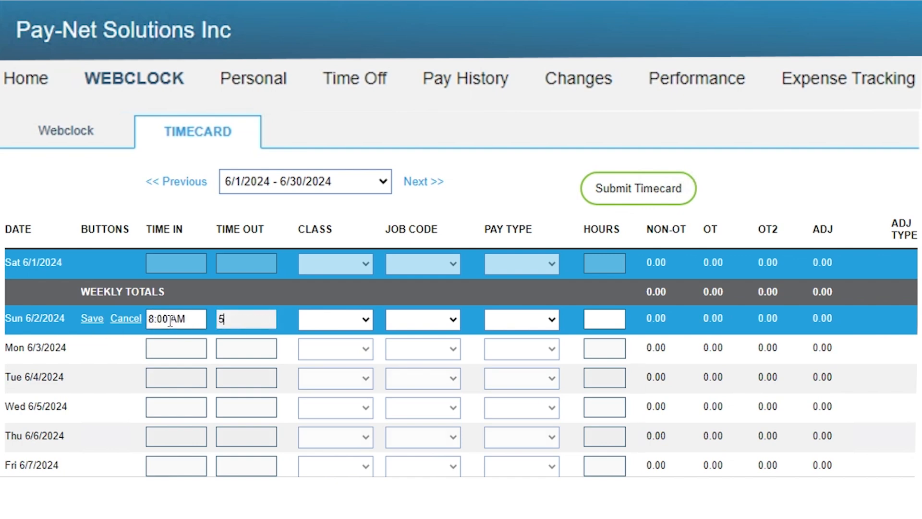
text(:00 PM)
click(350, 324)
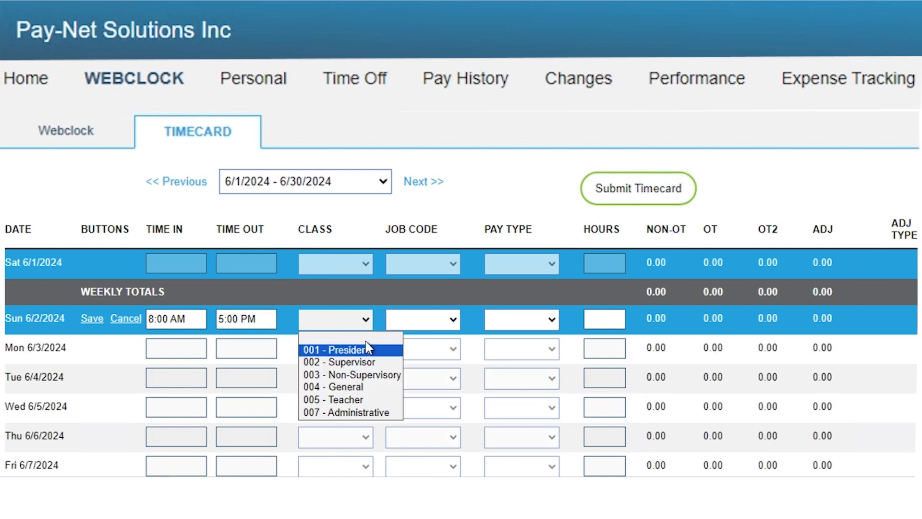
click(353, 352)
click(427, 319)
click(480, 251)
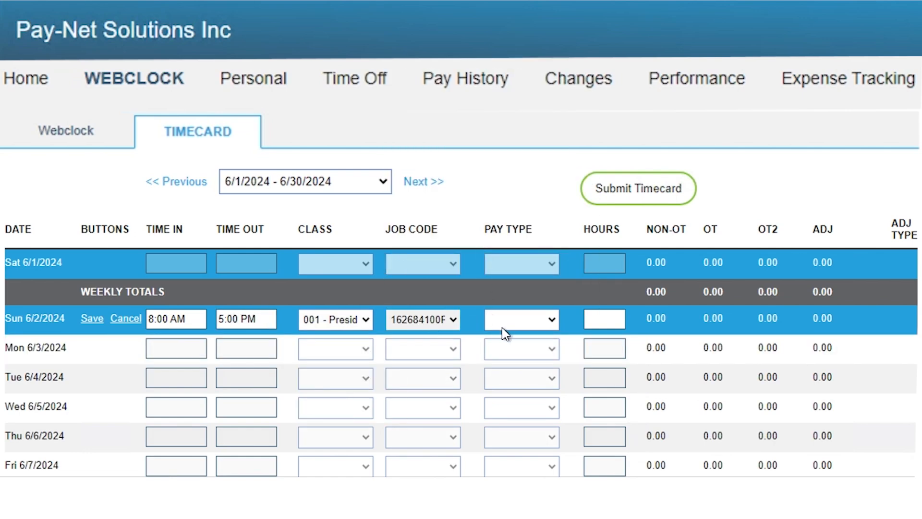
click(505, 322)
click(509, 328)
click(509, 327)
click(517, 349)
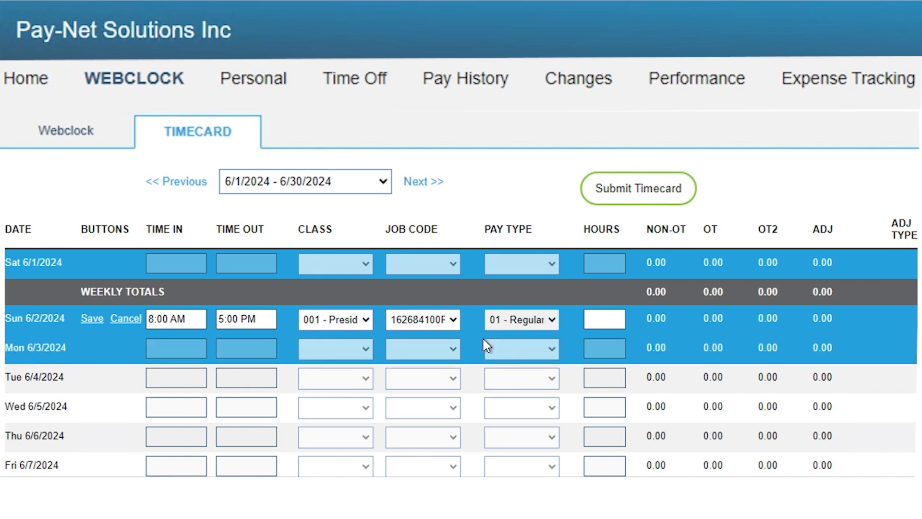
click(99, 322)
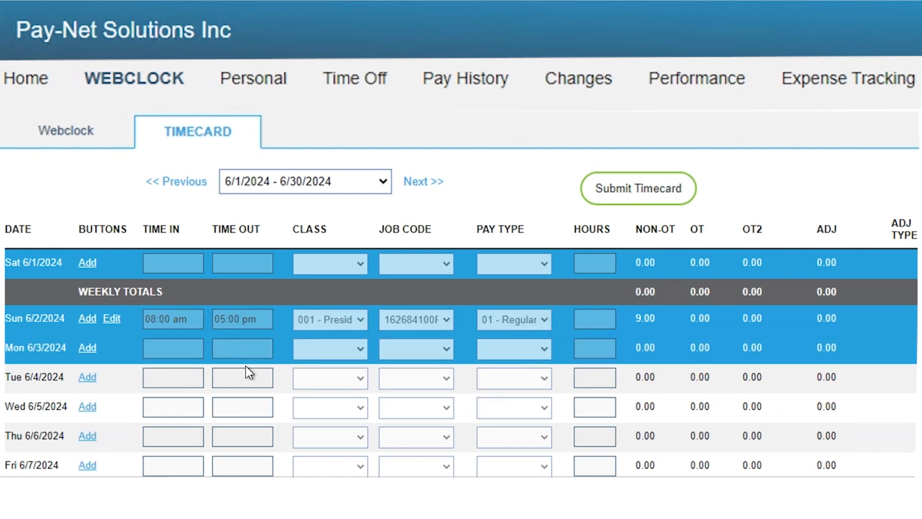
Step: Add and save a Mon 6/3 punch from 8:00 AM to 5:00 PM
click(92, 348)
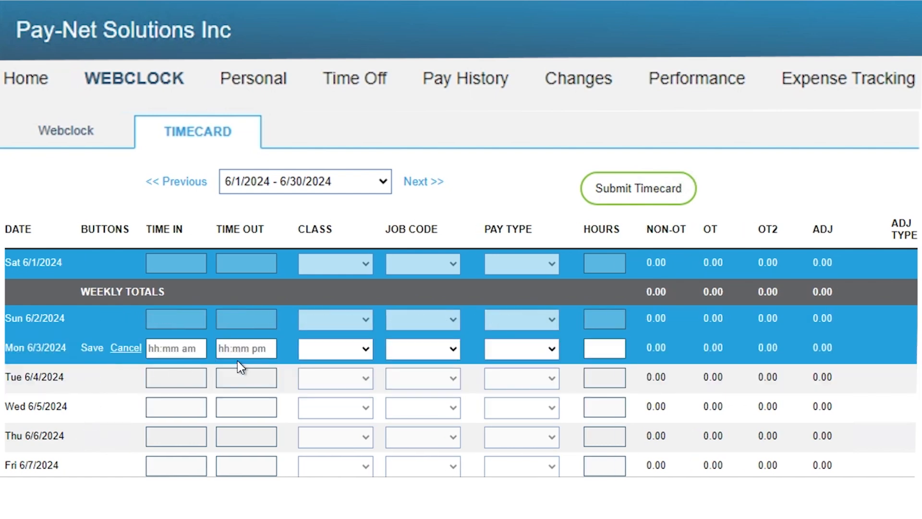
click(170, 348)
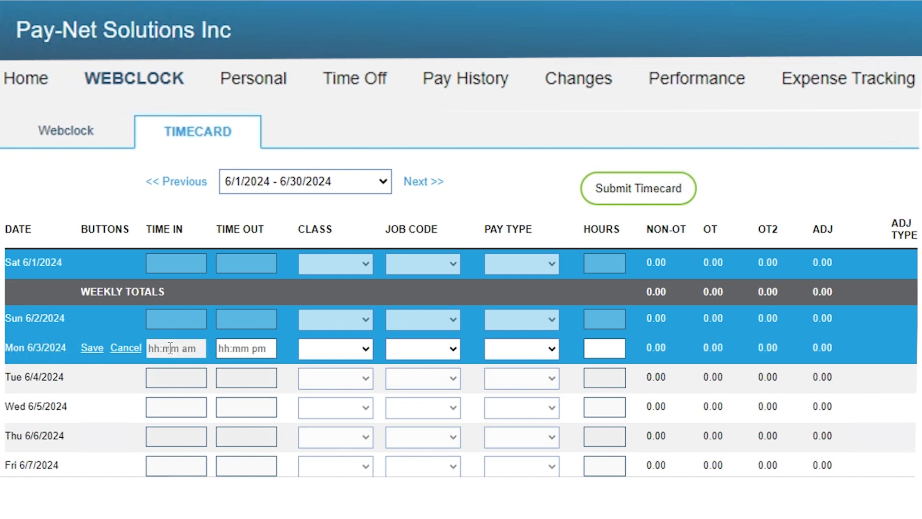
text(8:00 AM)
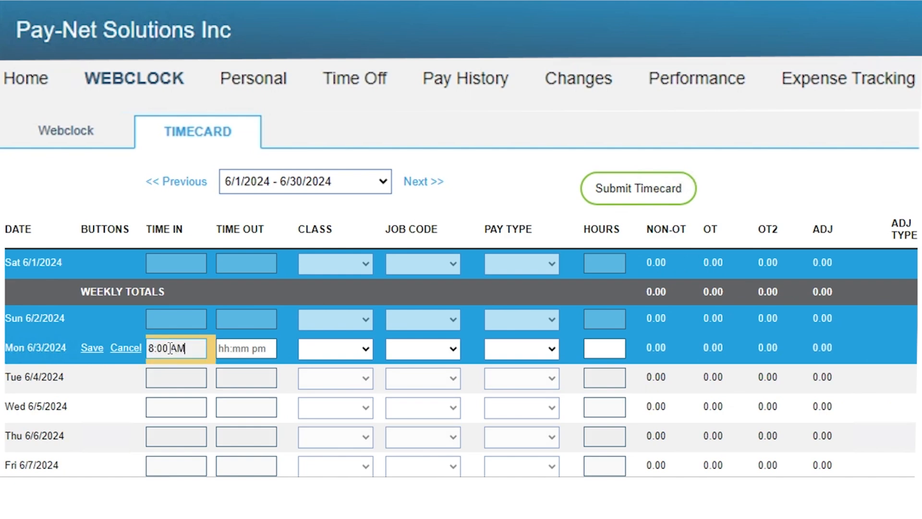
key(Tab)
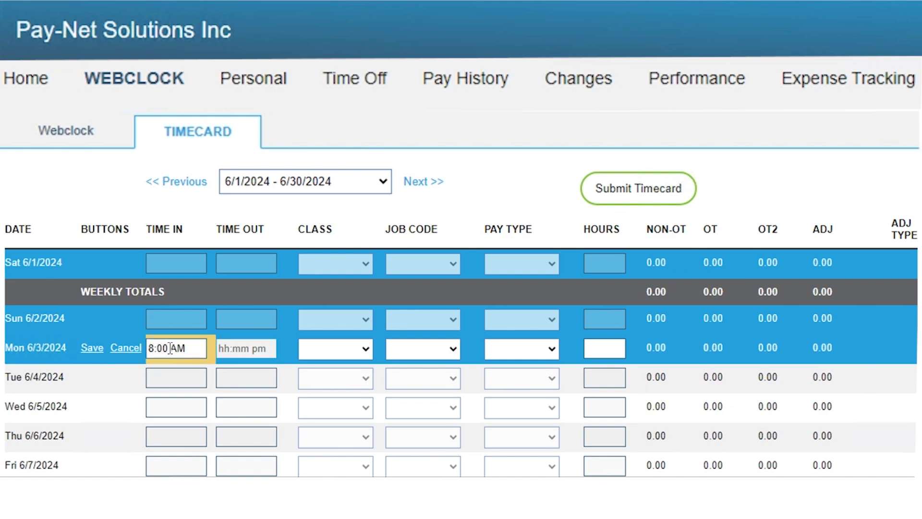
text(5:00 PM)
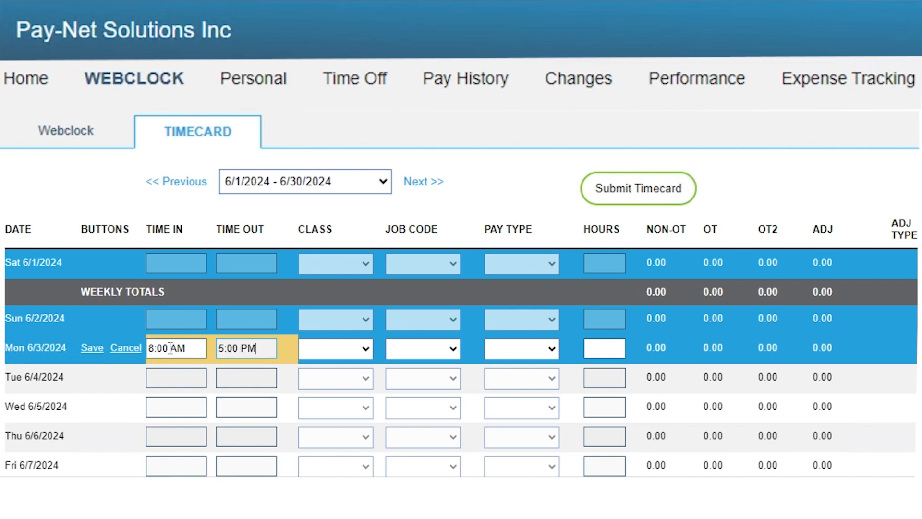
click(92, 348)
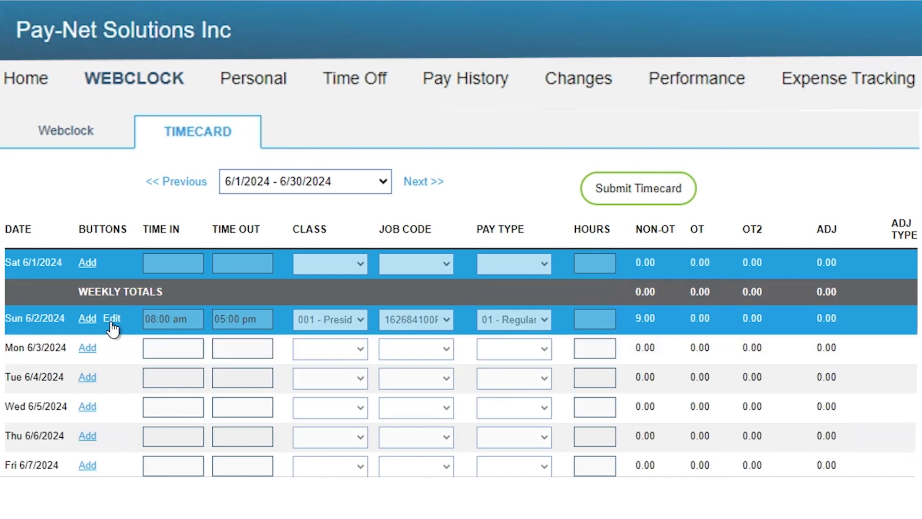
Step: Delete two extra Sun 6/2 punch records, confirming each deletion
click(111, 319)
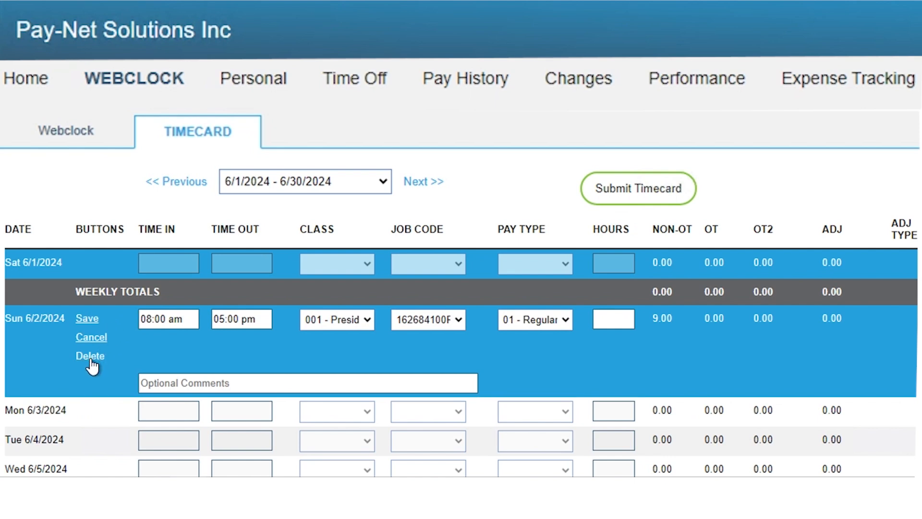
click(90, 360)
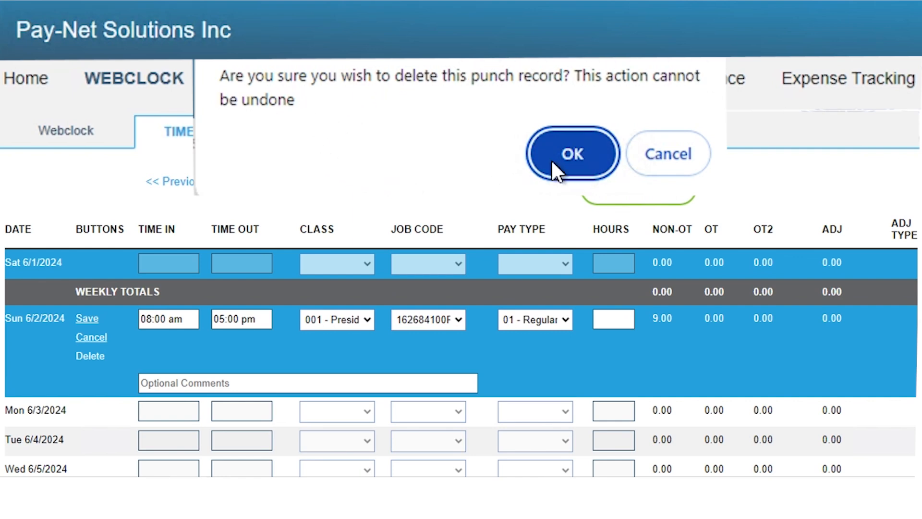
click(574, 154)
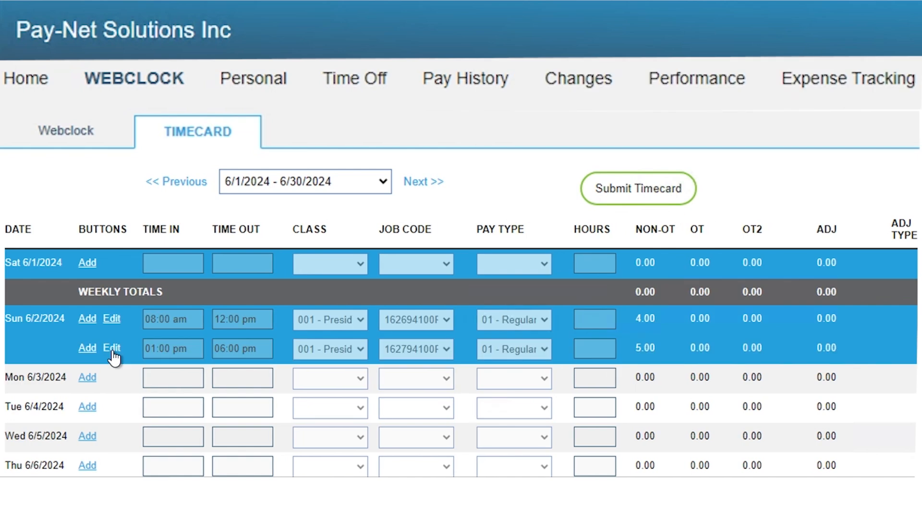
click(112, 348)
click(84, 387)
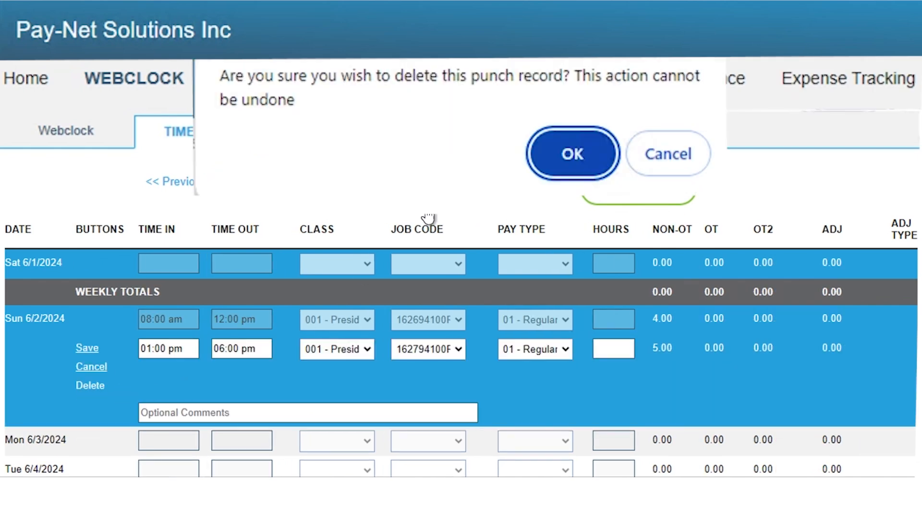
click(580, 158)
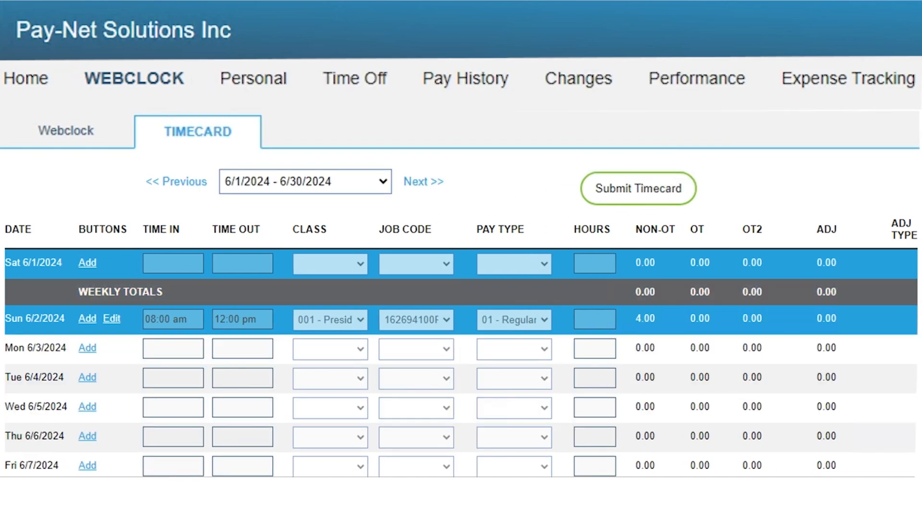
Step: Submit the June timecard for approval and select the employee's pending timecard
click(668, 200)
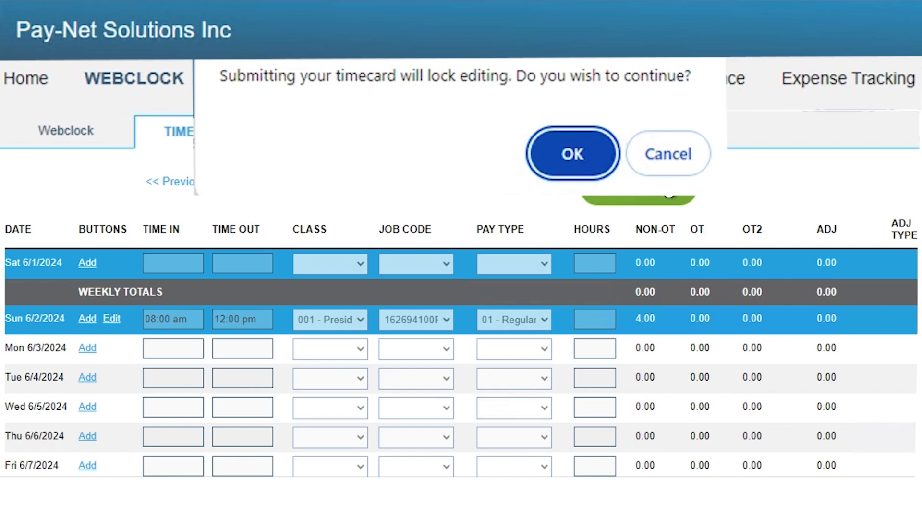
click(569, 156)
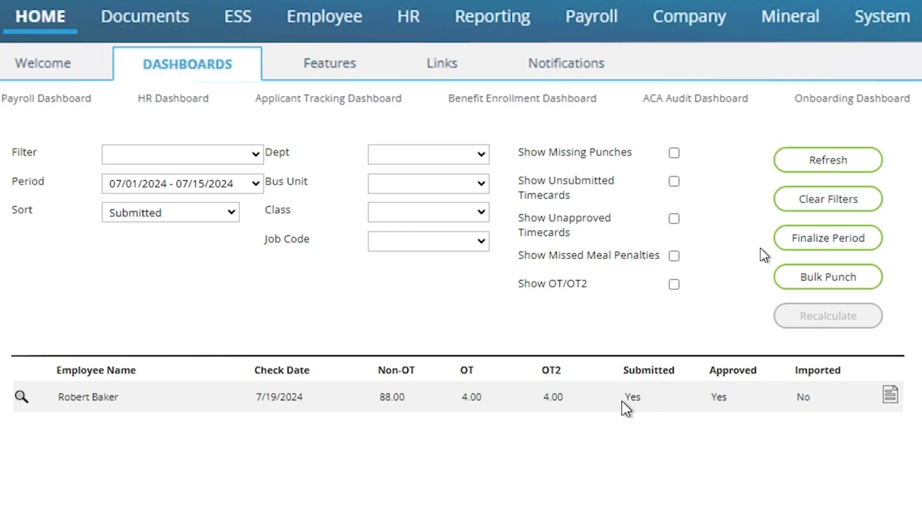
click(622, 406)
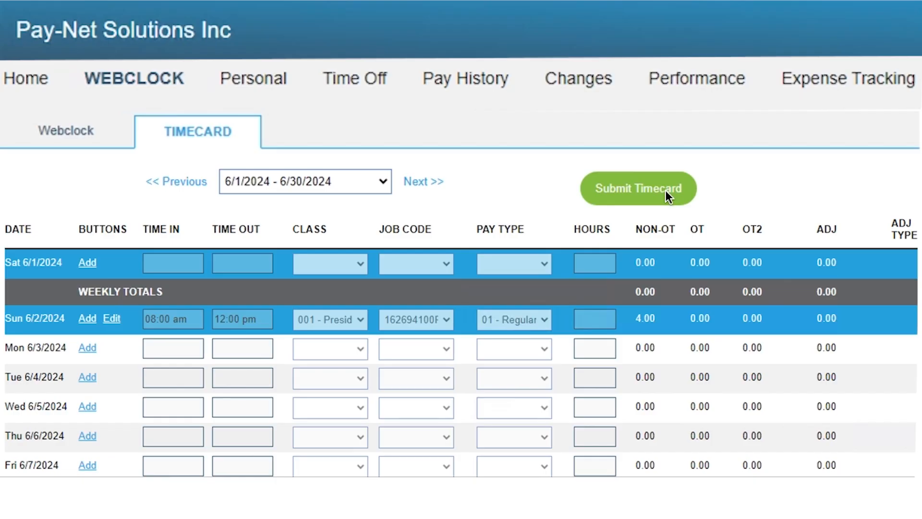
click(665, 190)
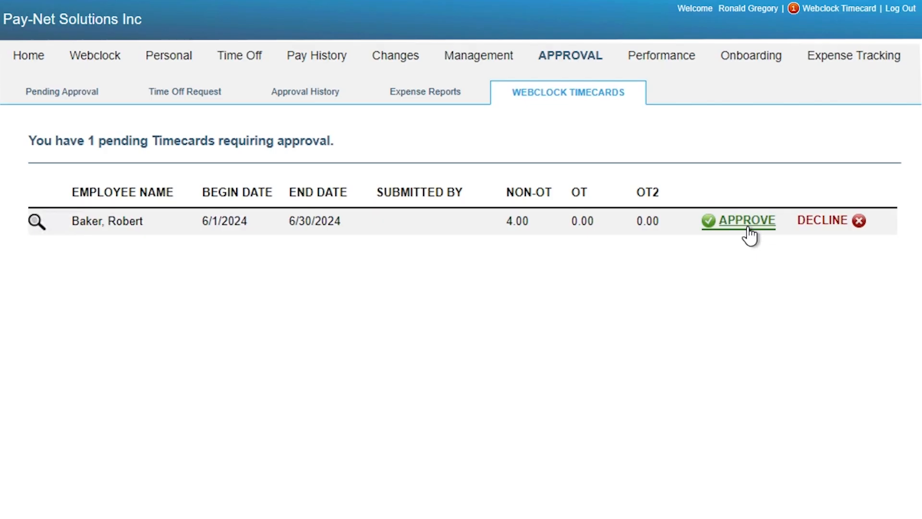
Step: Approve the pending timecard and enter the employee's username at the myPay login
click(749, 236)
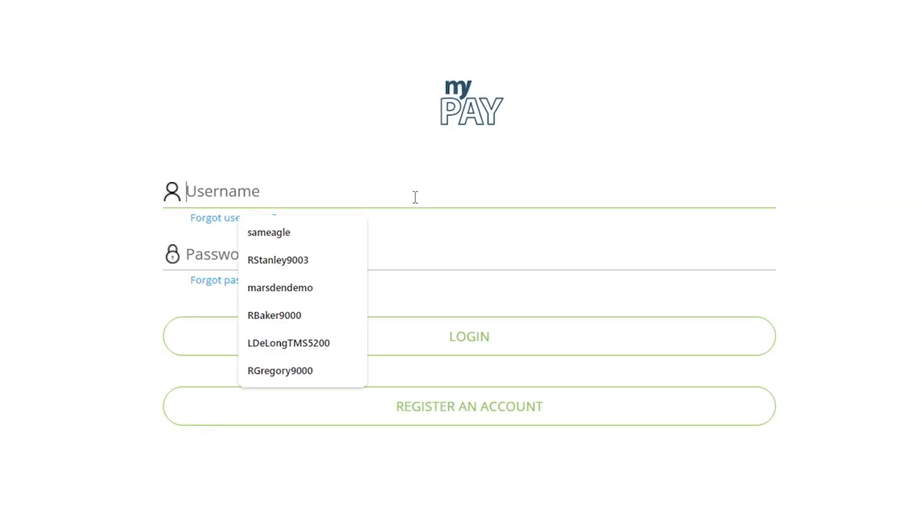
key(Tab)
Step: Sign in with the employee's password and open the 6/1/2024 - 6/30/2024 Webclock timecard
text(**********)
click(408, 330)
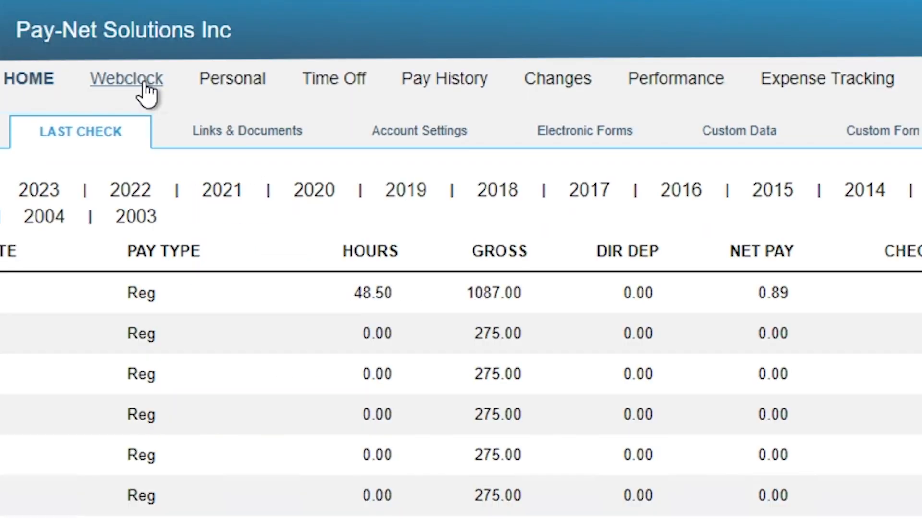
click(144, 86)
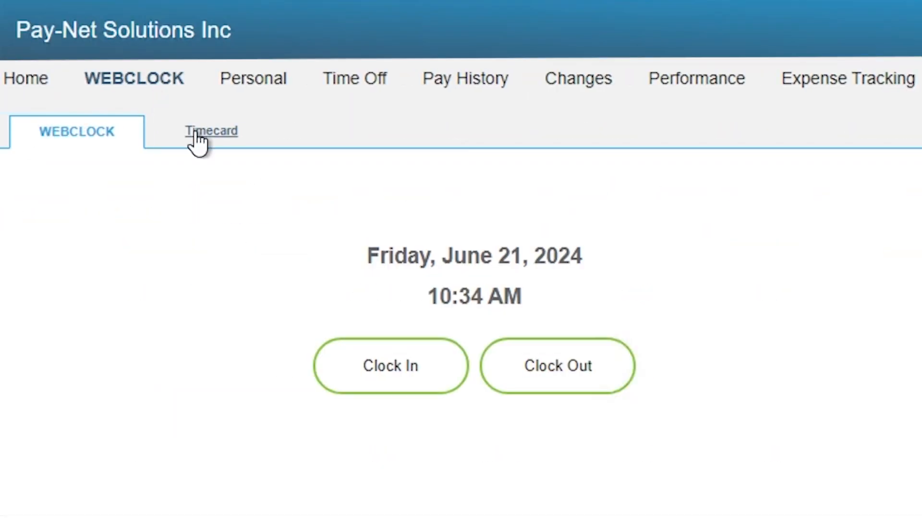
click(198, 140)
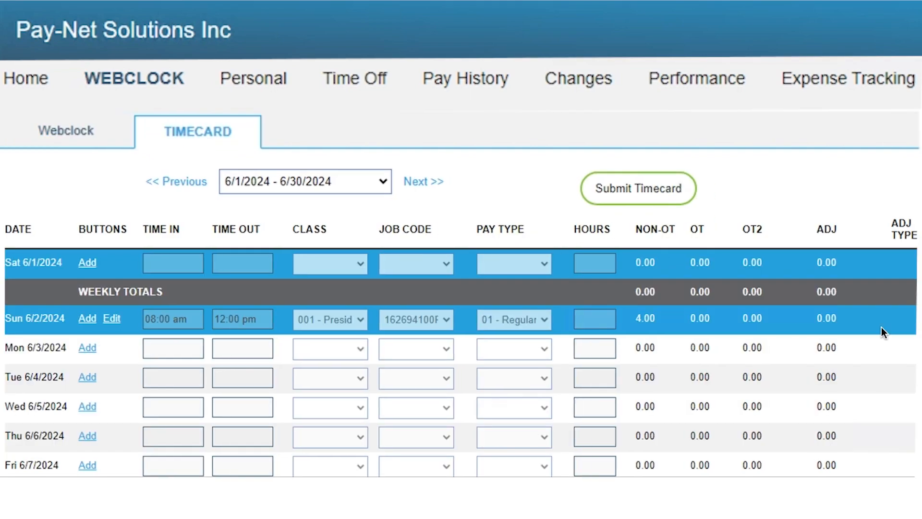
click(350, 190)
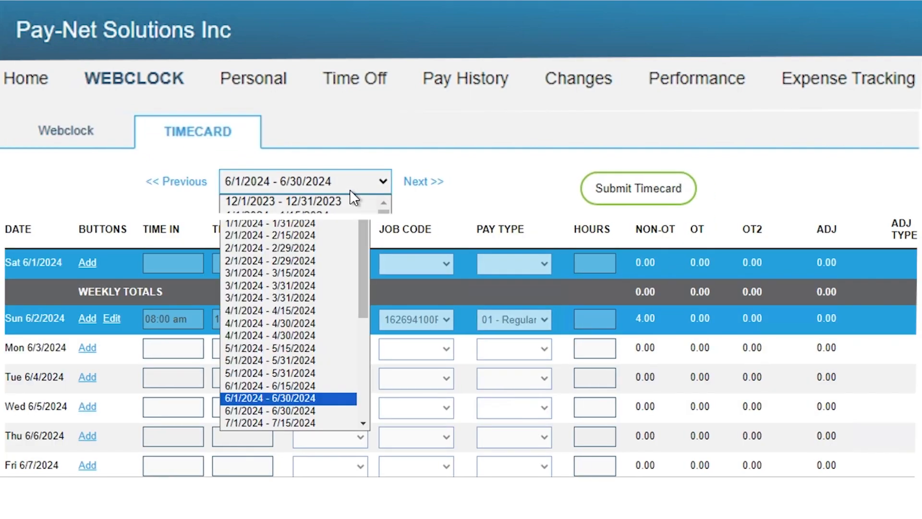
click(304, 397)
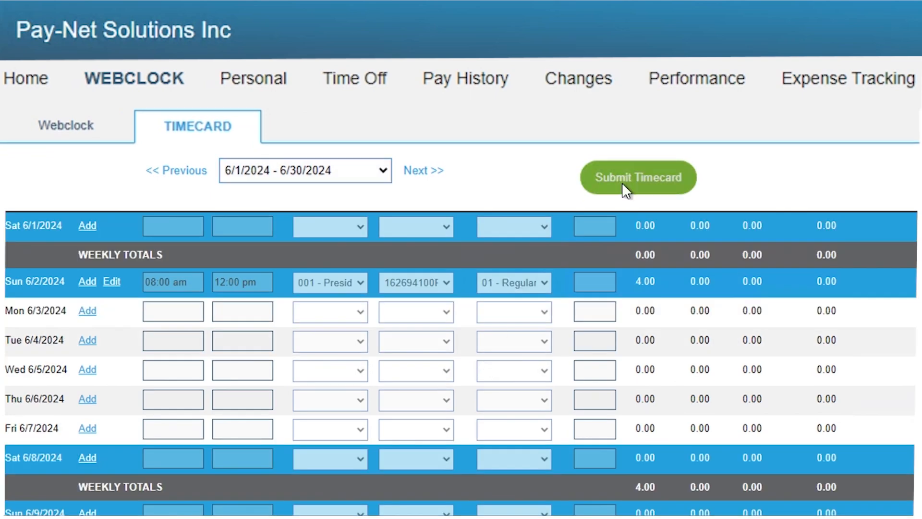
Step: Submit the June timecard, accepting the editing lock and the unfilled dates
click(623, 185)
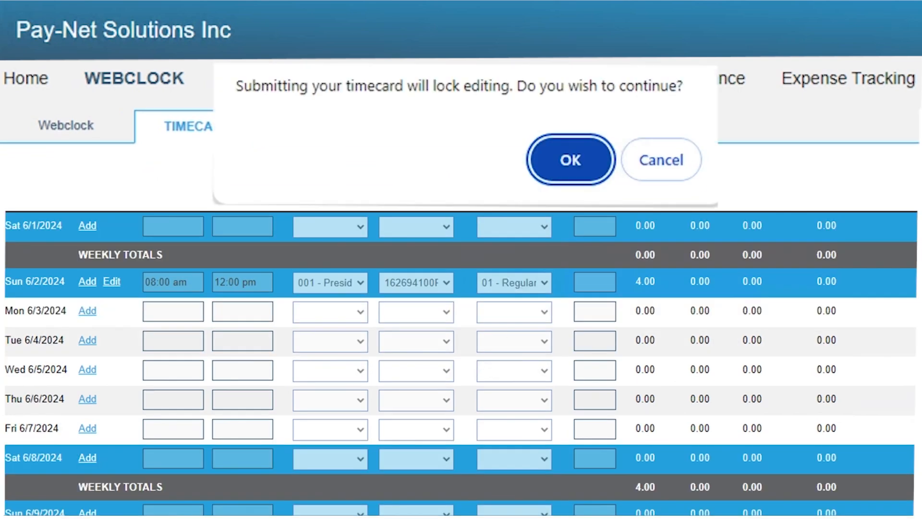
click(570, 160)
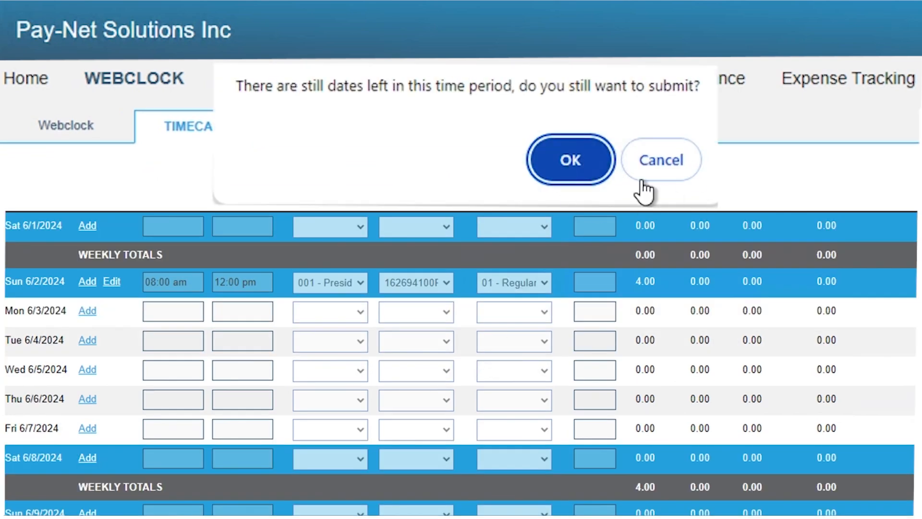
click(571, 159)
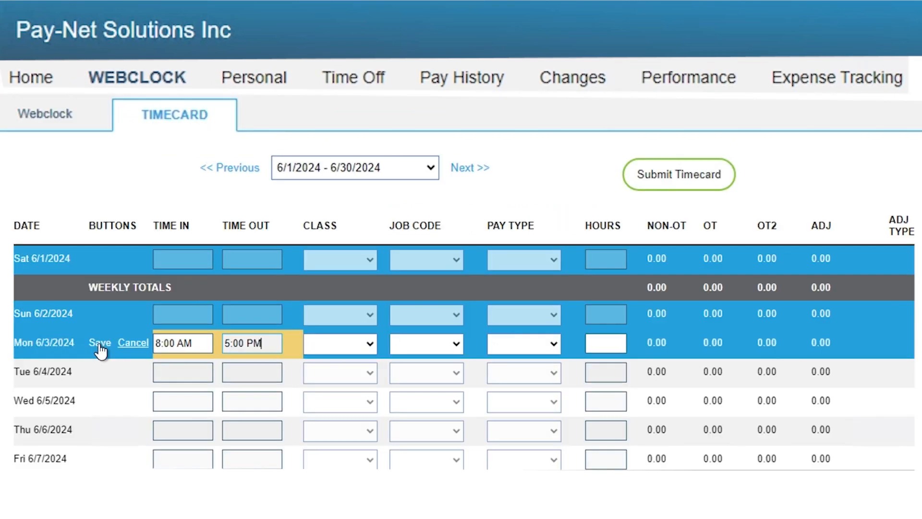
Step: Save the Mon 6/3 punch, change its clock-out to 05:30 pm, then check the Timecards dashboard
click(101, 350)
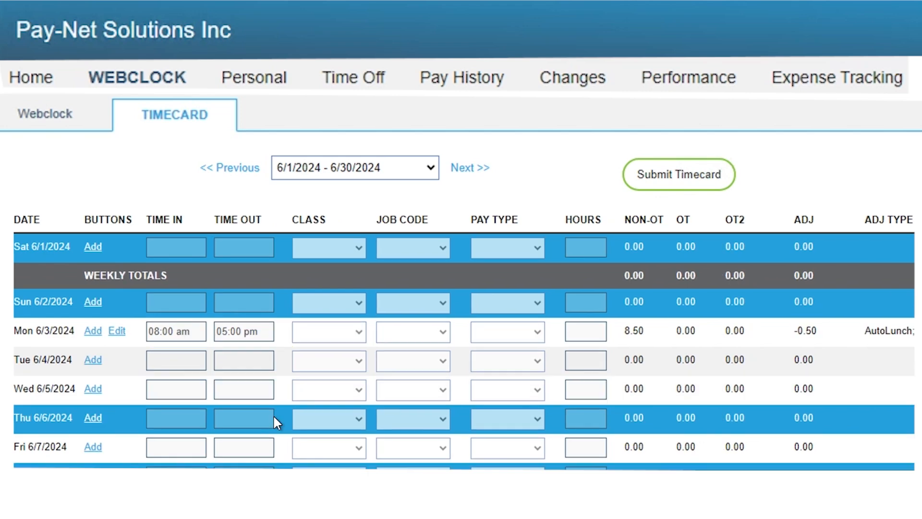
click(116, 332)
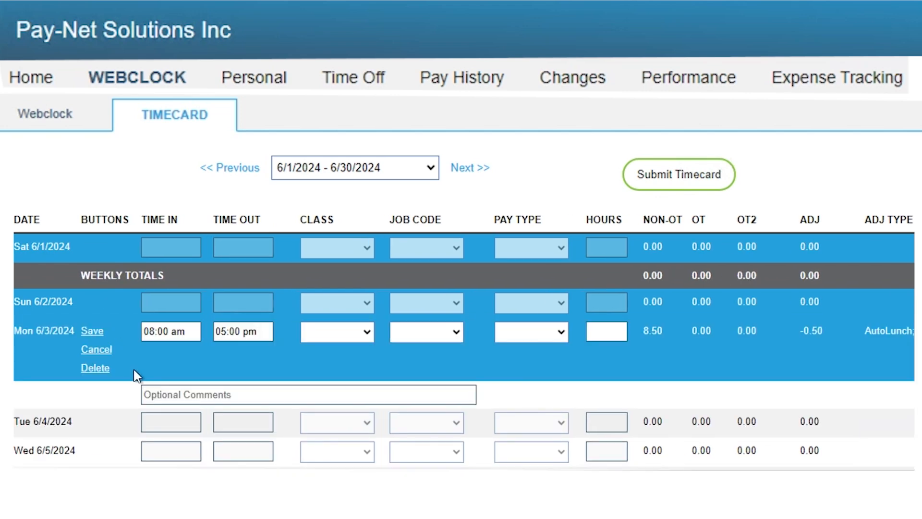
click(233, 331)
key(BackSpace)
text(3)
click(94, 332)
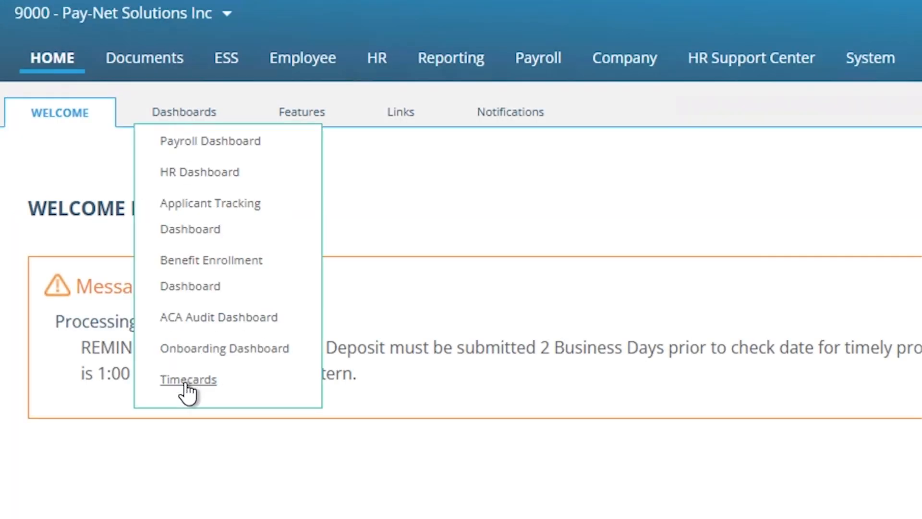
click(189, 376)
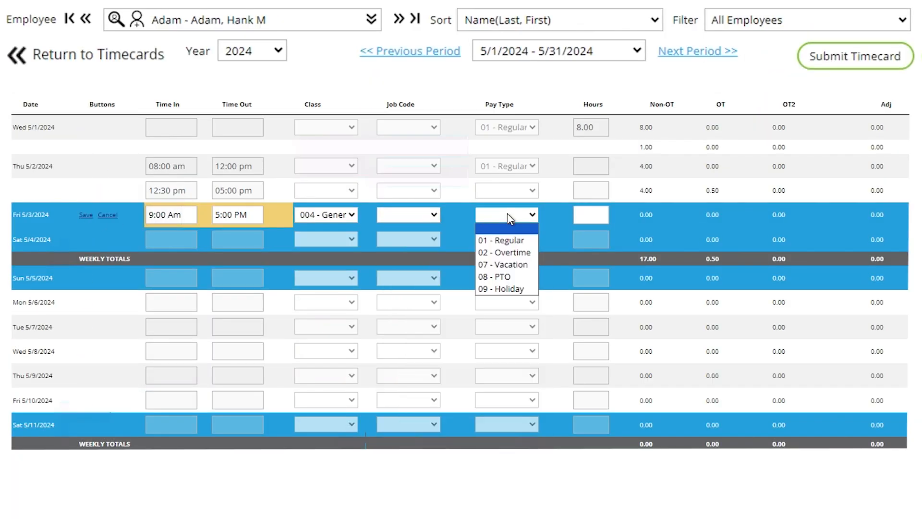
click(507, 214)
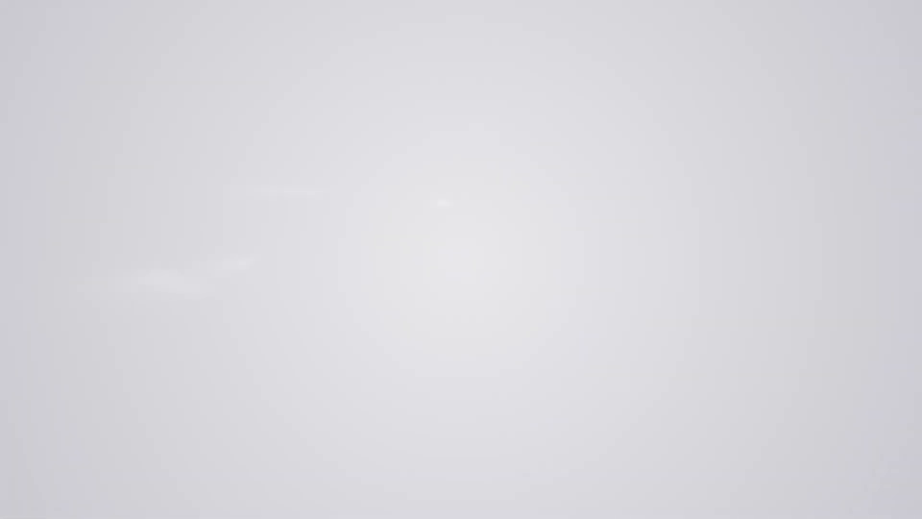